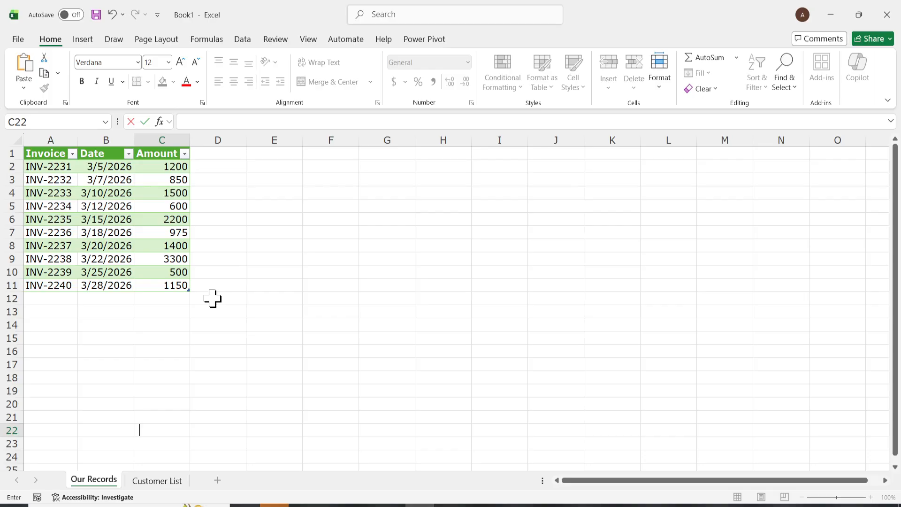
- Add a "Customer Amount" header in D1 and widen column D to fit it
{"action": "left_click", "coordinate": [231, 154]}
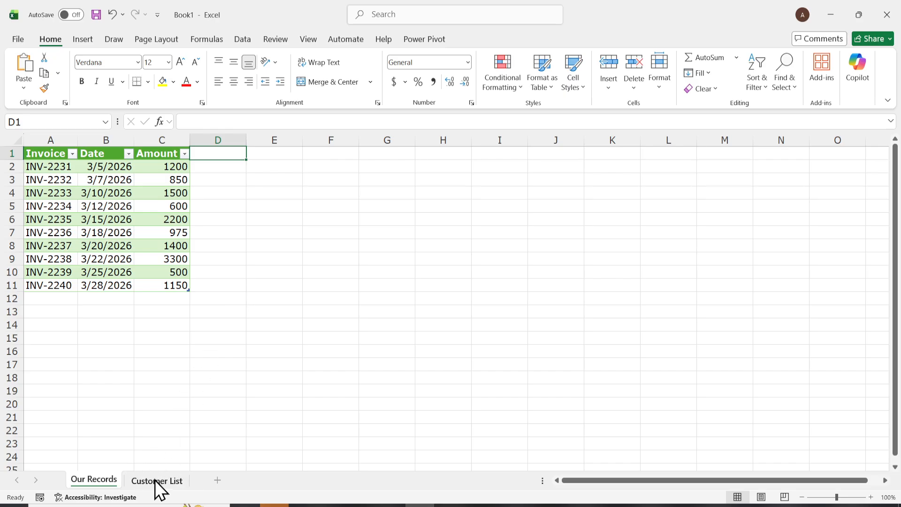
{"action": "double_click", "coordinate": [220, 153]}
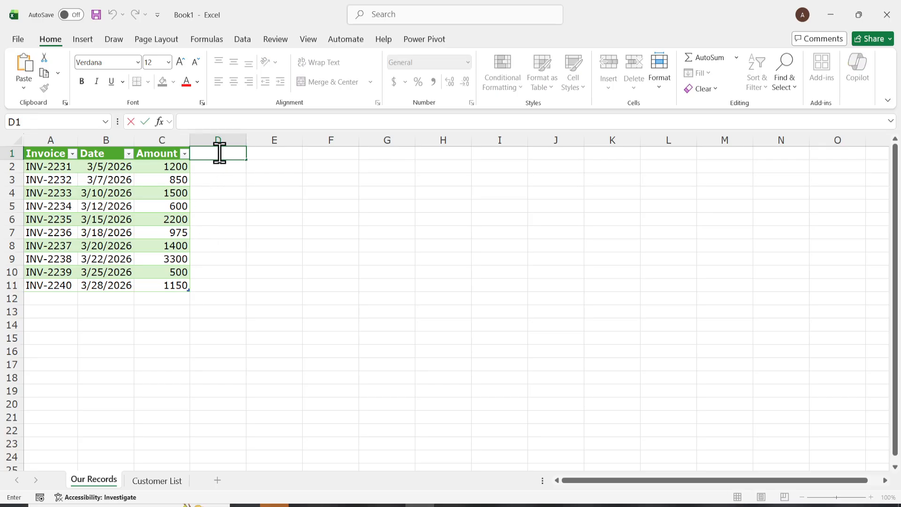
{"action": "type", "text": "Customer Amount"}
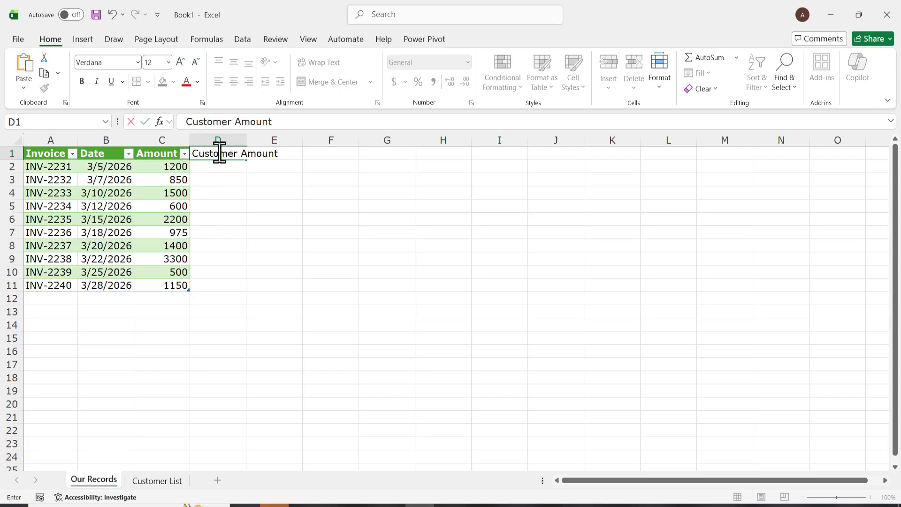
{"action": "left_click", "coordinate": [241, 192]}
{"action": "left_click_drag", "start_coordinate": [246, 140], "coordinate": [299, 141]}
- Start an XLOOKUP formula in D2 that uses the row's Invoice as the lookup value
{"action": "left_click", "coordinate": [260, 167]}
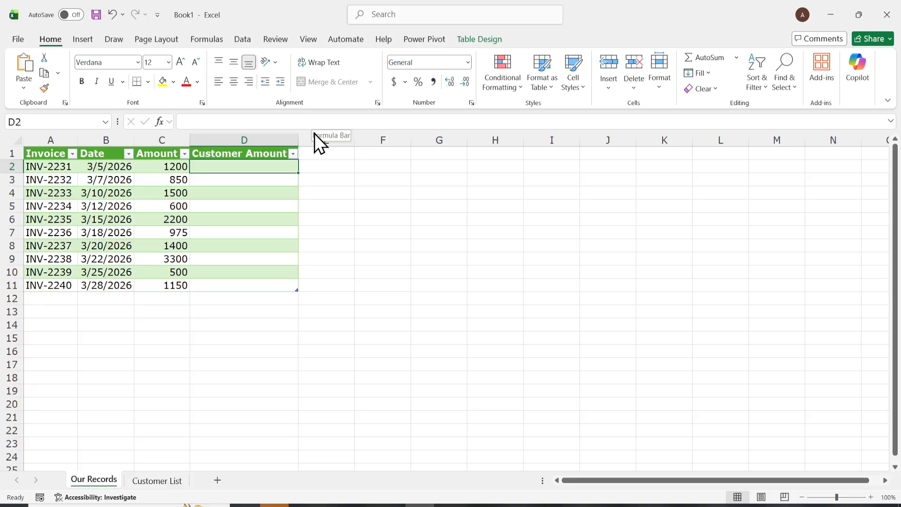
{"action": "type", "text": "=xL"}
{"action": "key", "text": "Tab"}
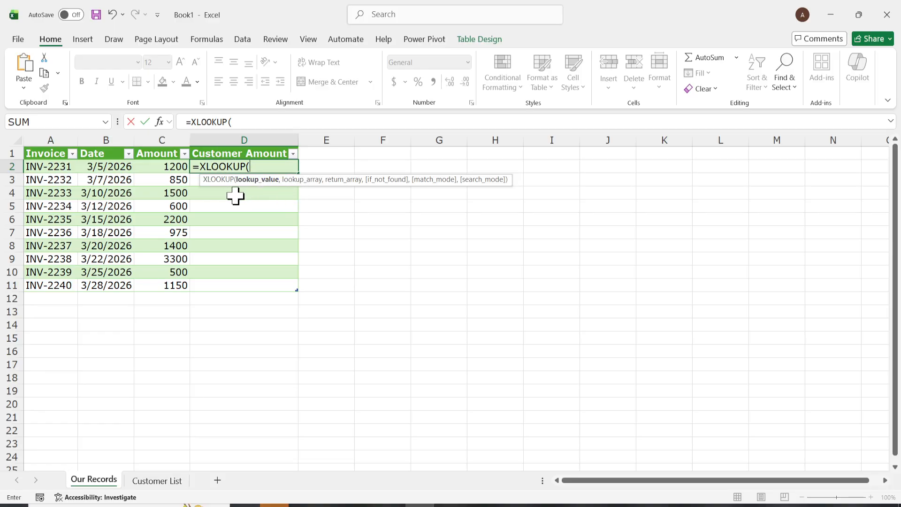
{"action": "left_click", "coordinate": [42, 166]}
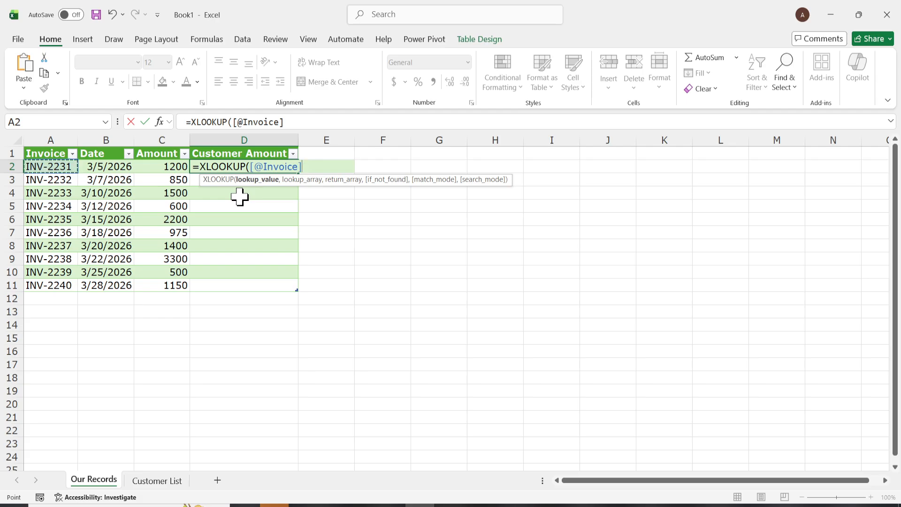
{"action": "type", "text": ","}
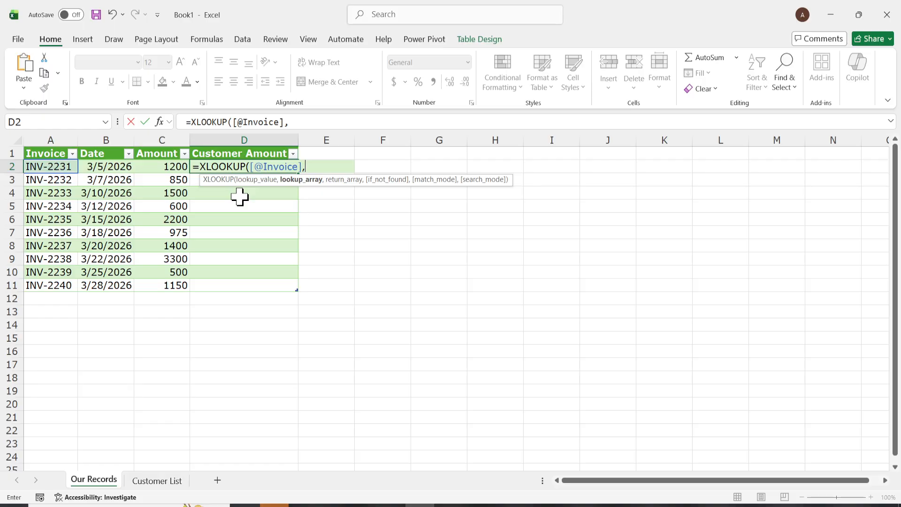
- Complete the XLOOKUP with Customer List columns A and C as lookup and return arrays and "Missing" if not found
{"action": "left_click", "coordinate": [168, 483]}
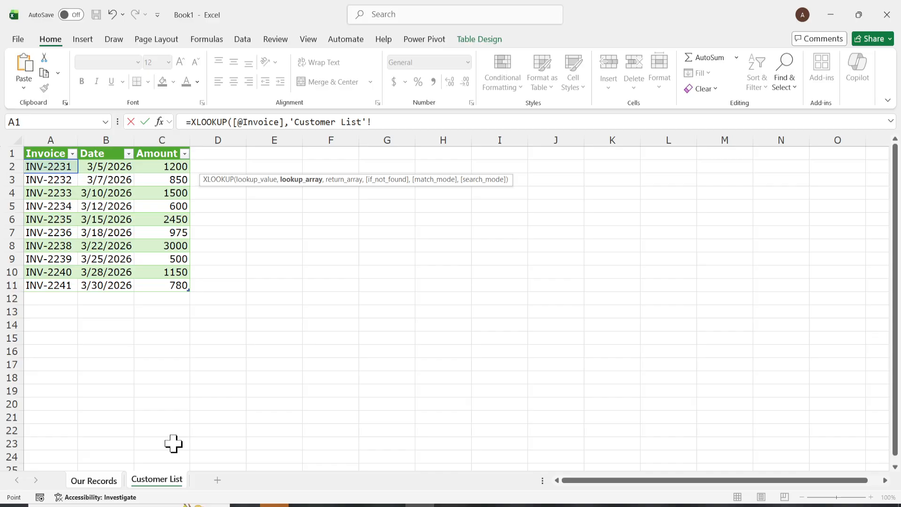
{"action": "left_click", "coordinate": [48, 140]}
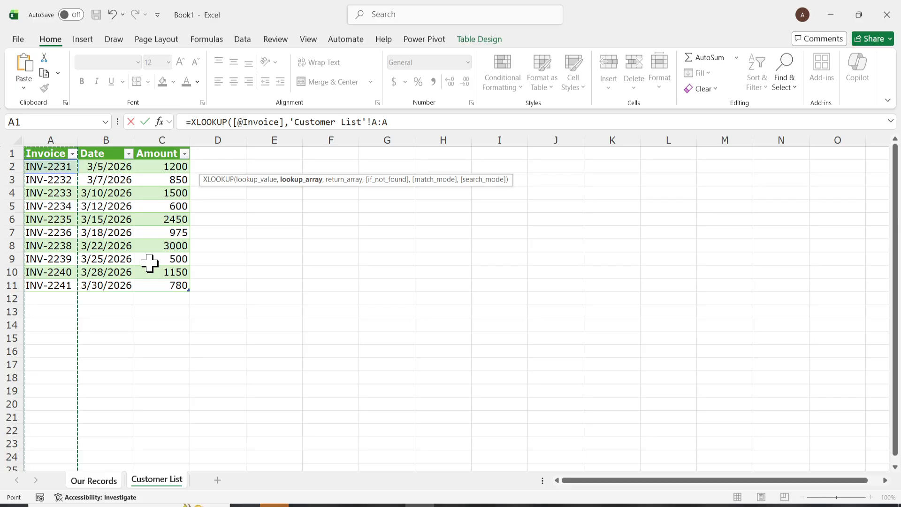
{"action": "left_click", "coordinate": [447, 123]}
{"action": "type", "text": ","}
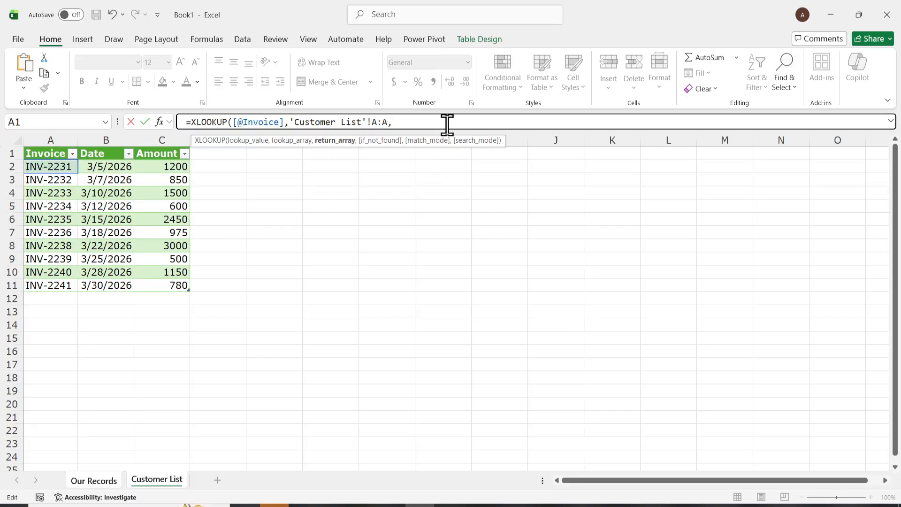
{"action": "left_click", "coordinate": [160, 138]}
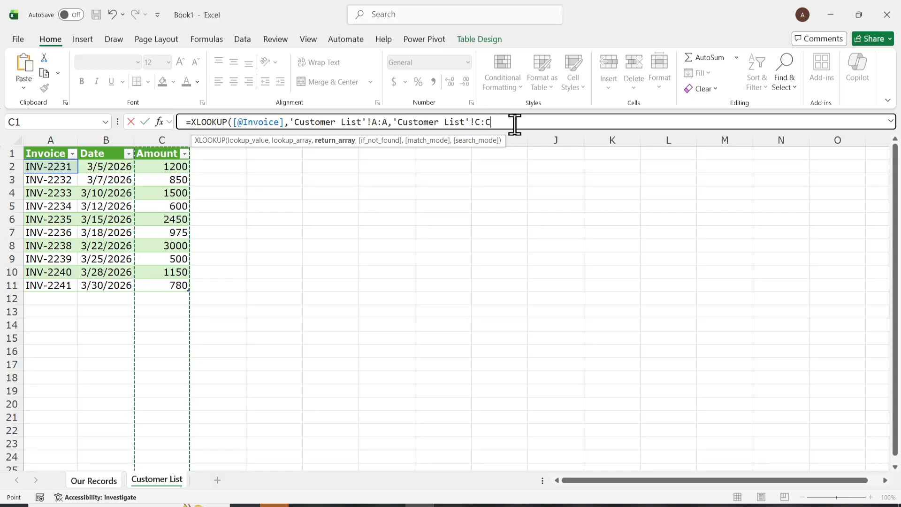
{"action": "type", "text": ",\"Missing"}
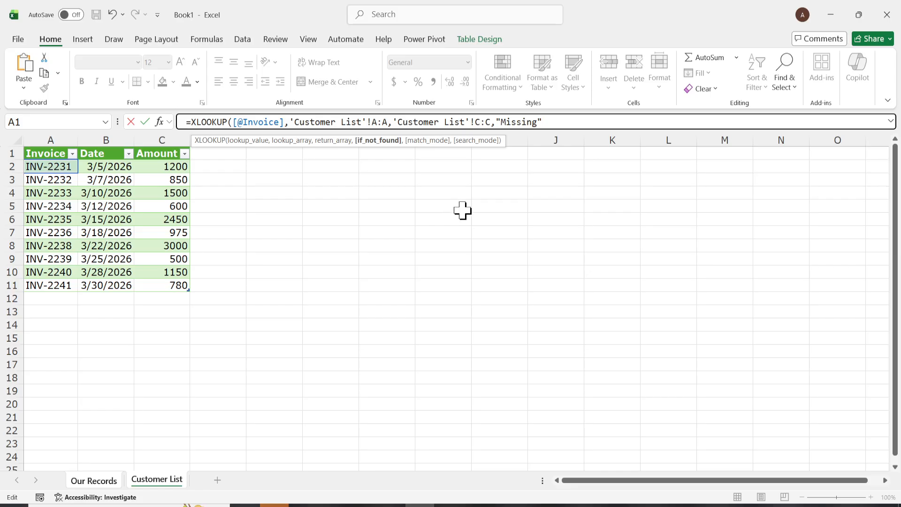
{"action": "type", "text": ")"}
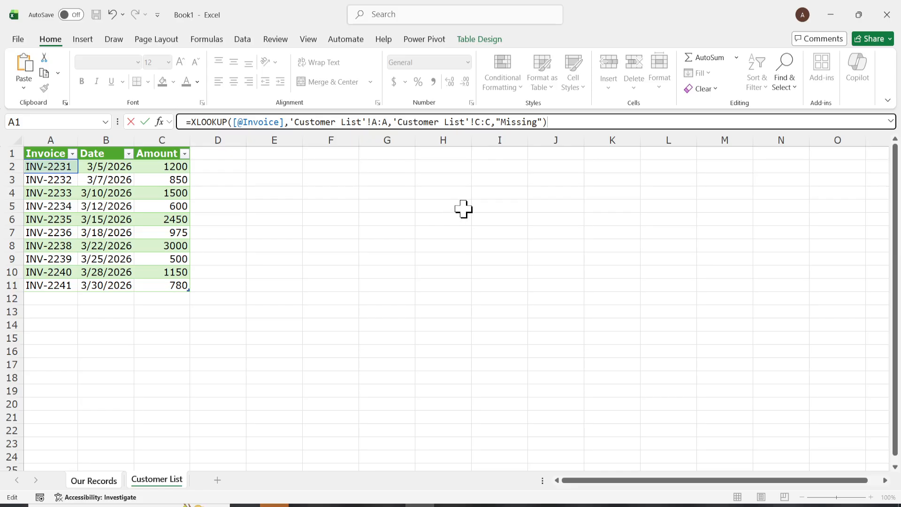
{"action": "key", "text": "Return"}
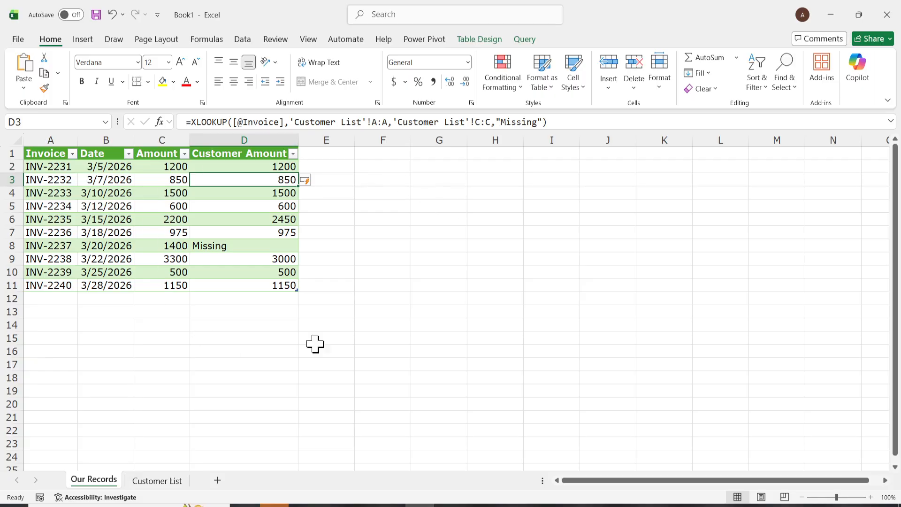
- Inspect the Customer Amount results and their formulas, including the Missing entry
{"action": "left_click", "coordinate": [386, 231]}
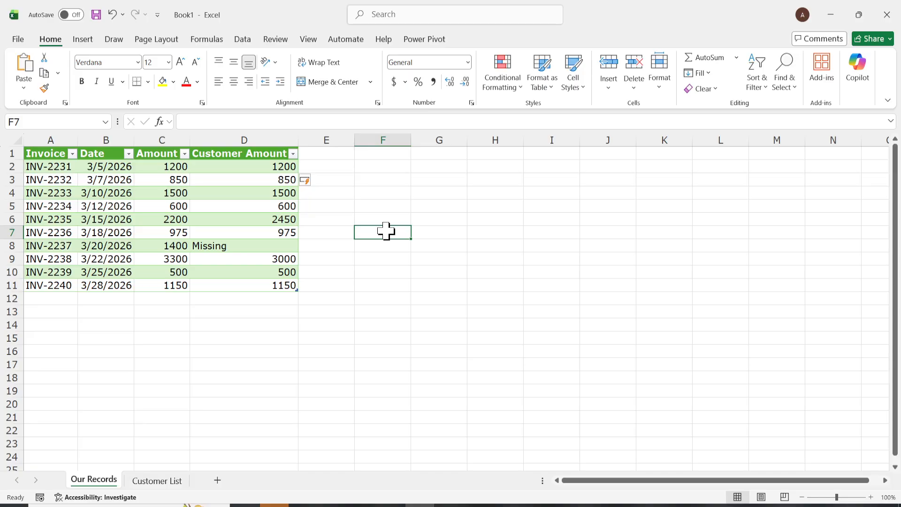
{"action": "left_click", "coordinate": [258, 245]}
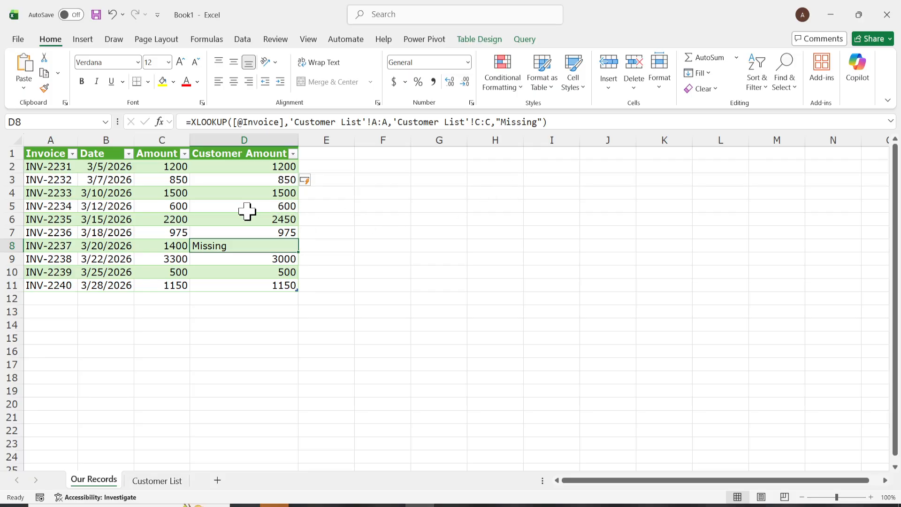
{"action": "left_click", "coordinate": [234, 180]}
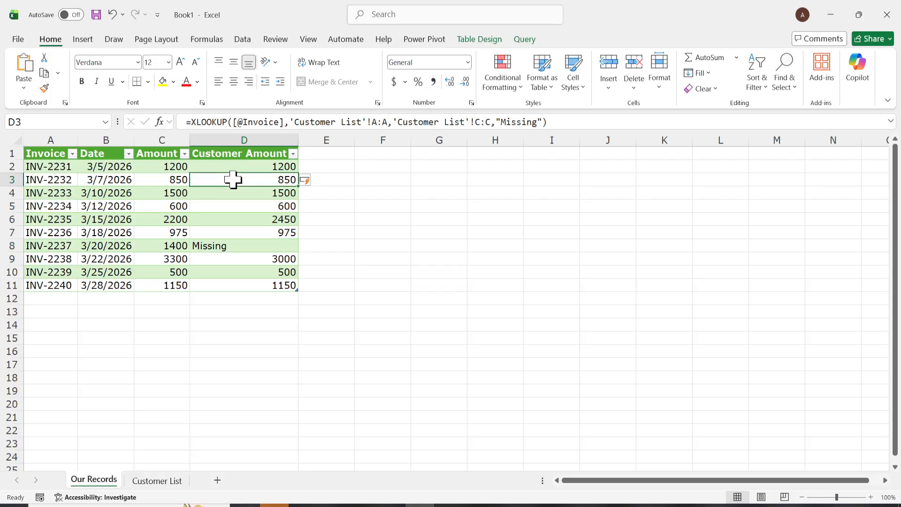
{"action": "left_click", "coordinate": [264, 167]}
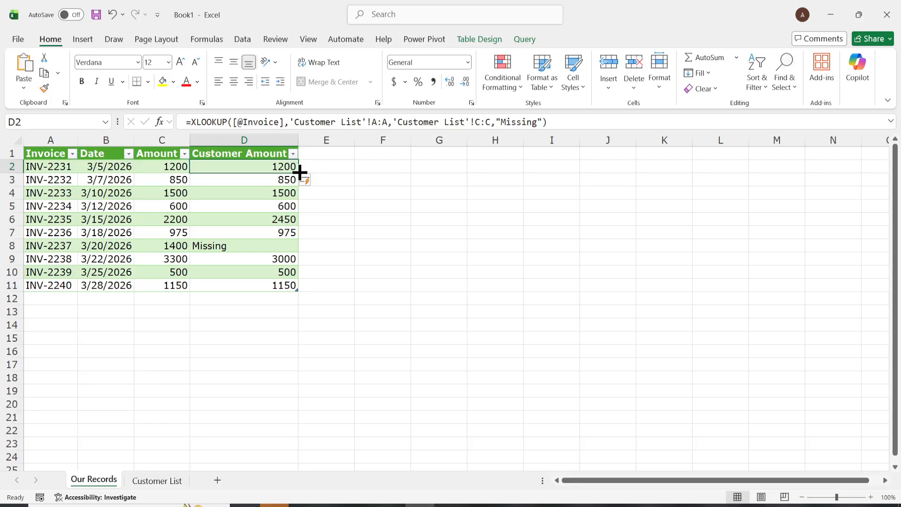
- Fill the D2 lookup formula down through D11
{"action": "left_click_drag", "start_coordinate": [299, 172], "coordinate": [297, 287]}
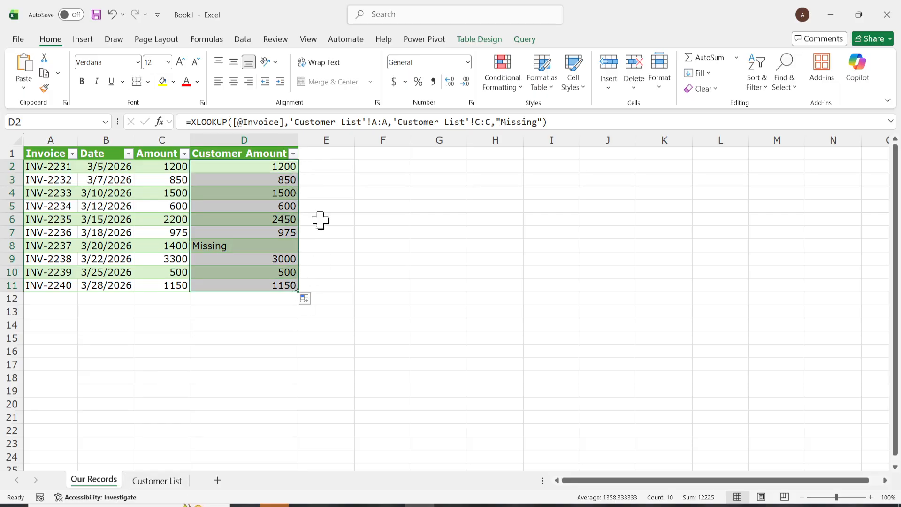
{"action": "left_click", "coordinate": [343, 236]}
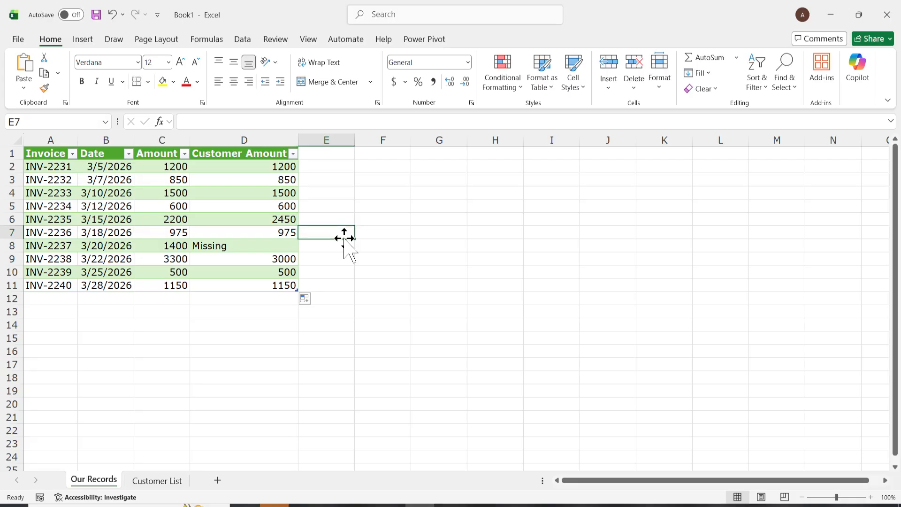
{"action": "left_click", "coordinate": [278, 171]}
{"action": "double_click", "coordinate": [299, 173]}
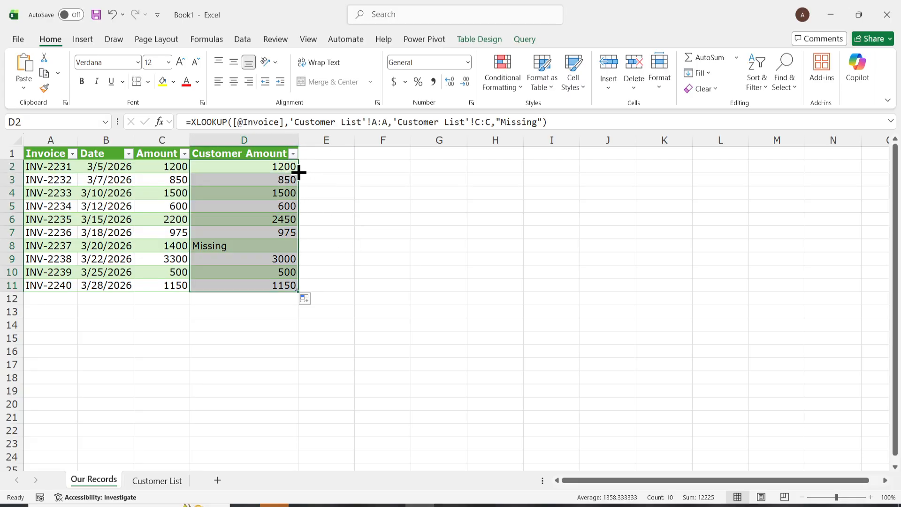
{"action": "left_click", "coordinate": [266, 222]}
{"action": "left_click_drag", "start_coordinate": [287, 165], "coordinate": [280, 284]}
{"action": "left_click", "coordinate": [358, 284]}
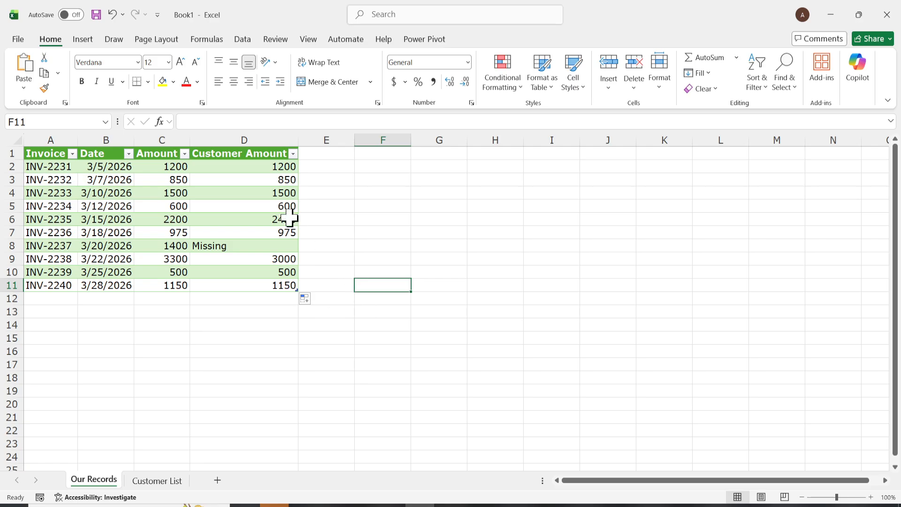
- Compare the Missing row's invoice number with its Customer Amount formula
{"action": "left_click", "coordinate": [227, 245]}
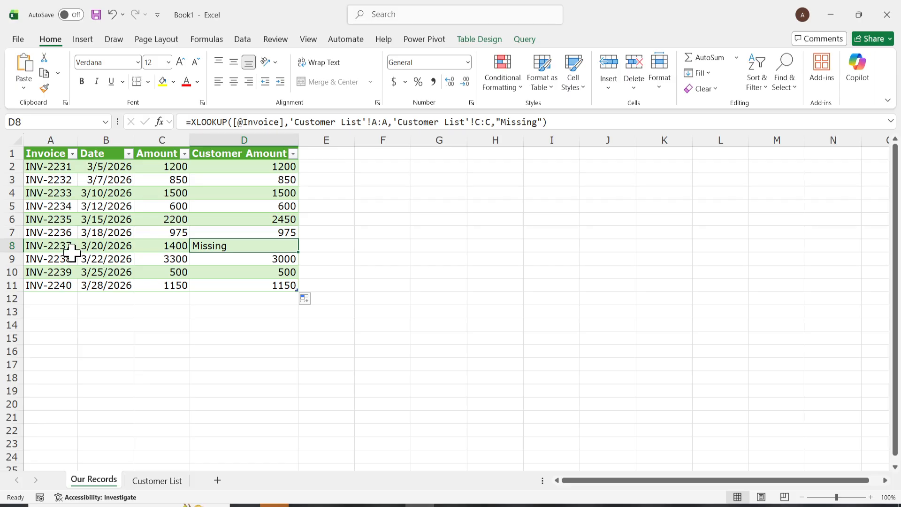
{"action": "left_click", "coordinate": [55, 245]}
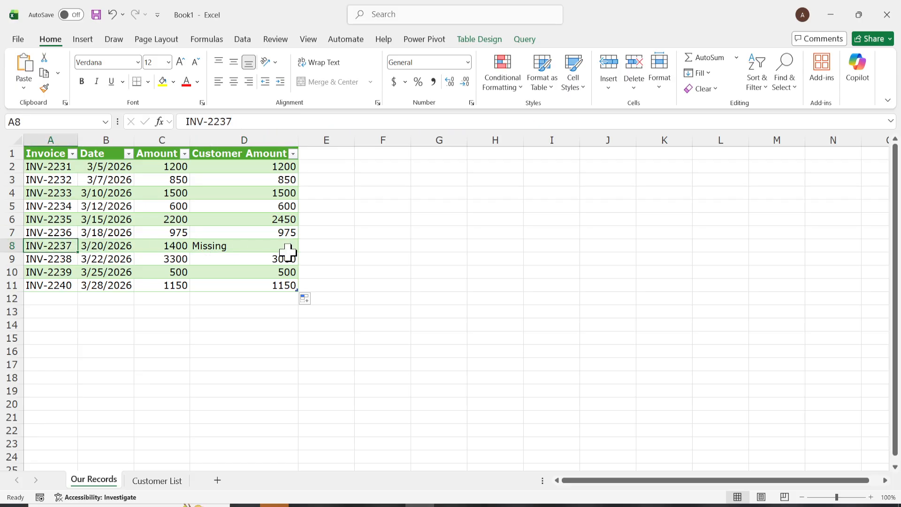
{"action": "left_click", "coordinate": [255, 247]}
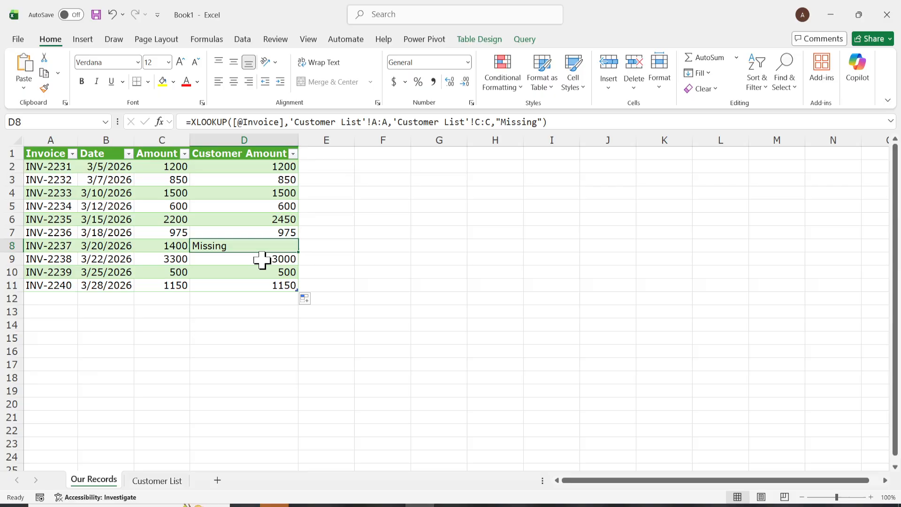
- Add a "Status" header in E1 and widen column E
{"action": "double_click", "coordinate": [332, 155]}
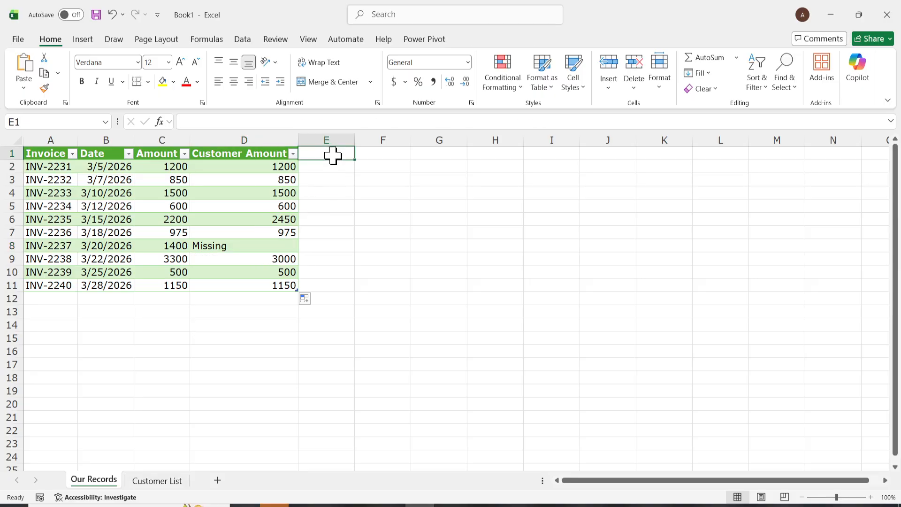
{"action": "type", "text": "Status"}
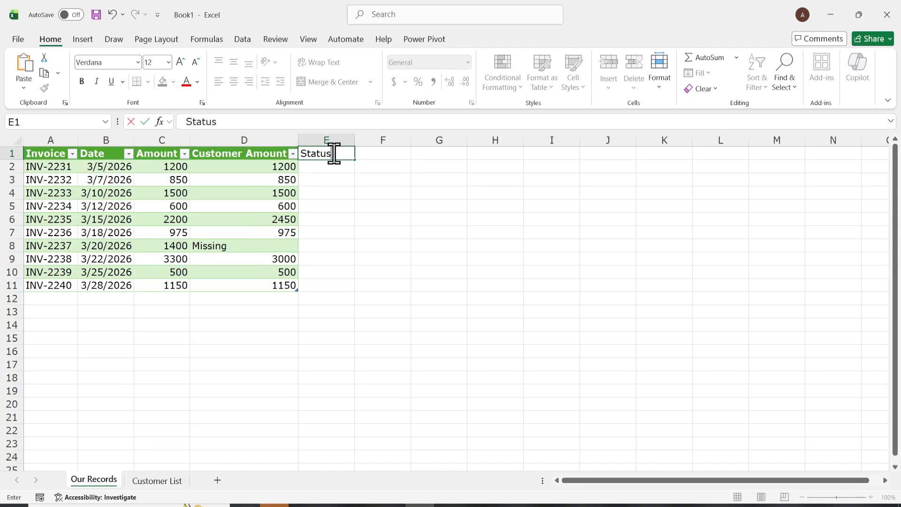
{"action": "key", "text": "Return"}
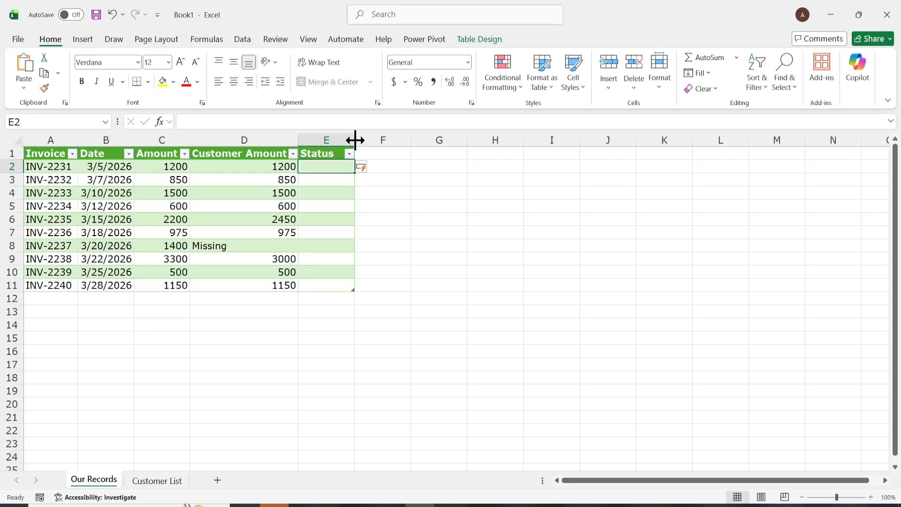
{"action": "left_click_drag", "start_coordinate": [355, 140], "coordinate": [407, 140]}
- Try to enter an IF formula in E2 starting with C2
{"action": "type", "text": "="}
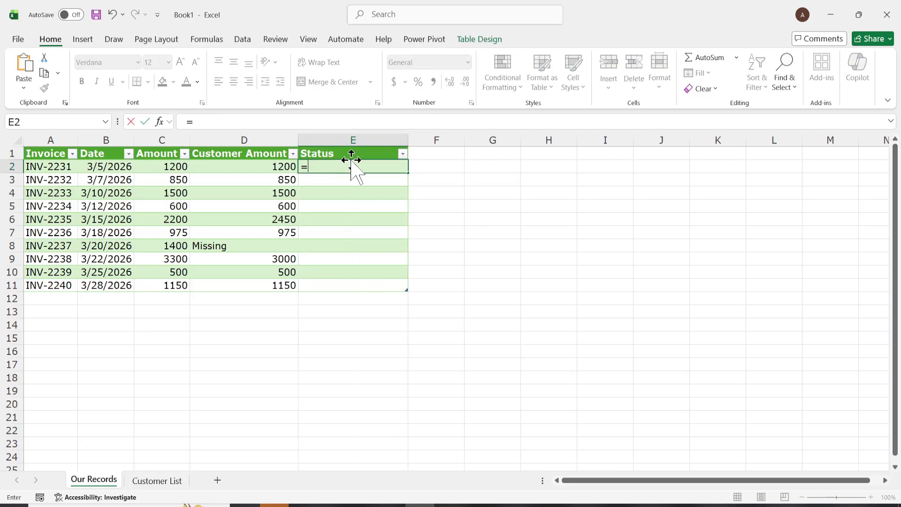
{"action": "type", "text": "IF("}
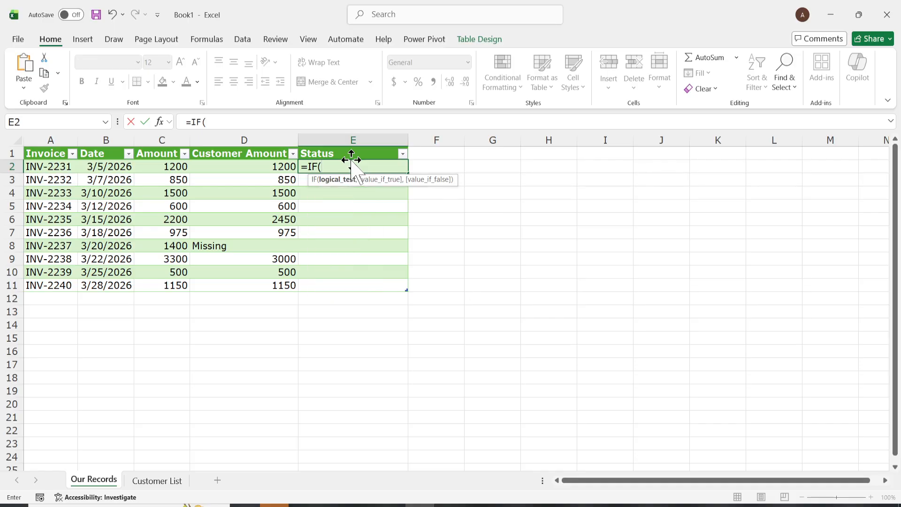
{"action": "type", "text": "C2"}
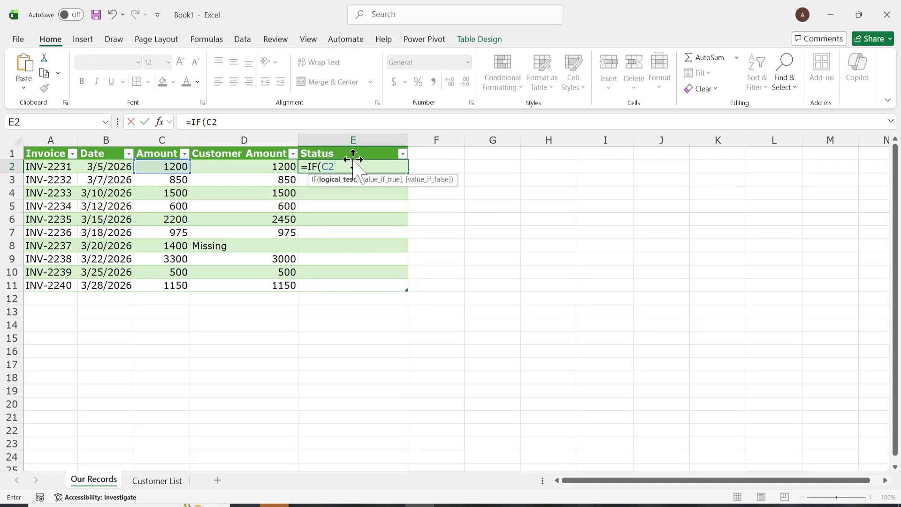
{"action": "left_click", "coordinate": [353, 161]}
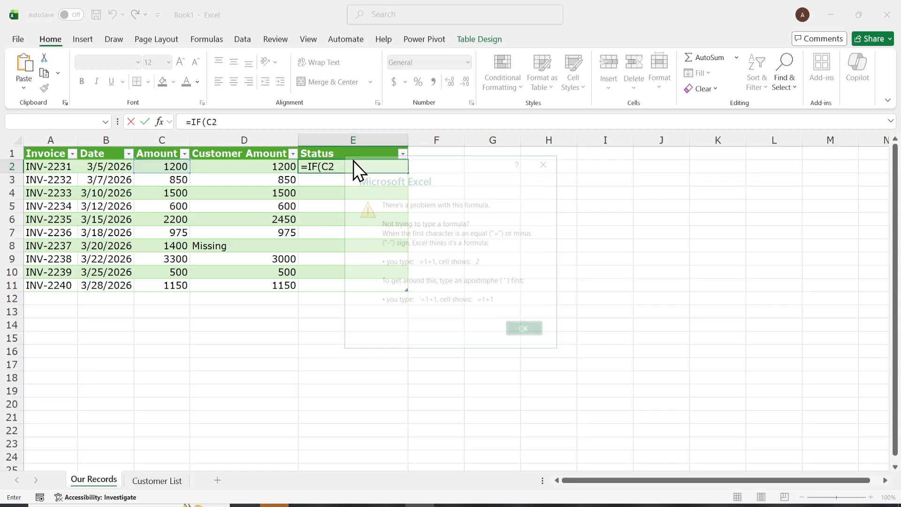
{"action": "left_click", "coordinate": [547, 161]}
- Enter =IF(C2=D2,"","Check") in E2 so the Status column flags mismatched amounts, pasting the formula from Notepad
{"action": "type", "text": "=IF("}
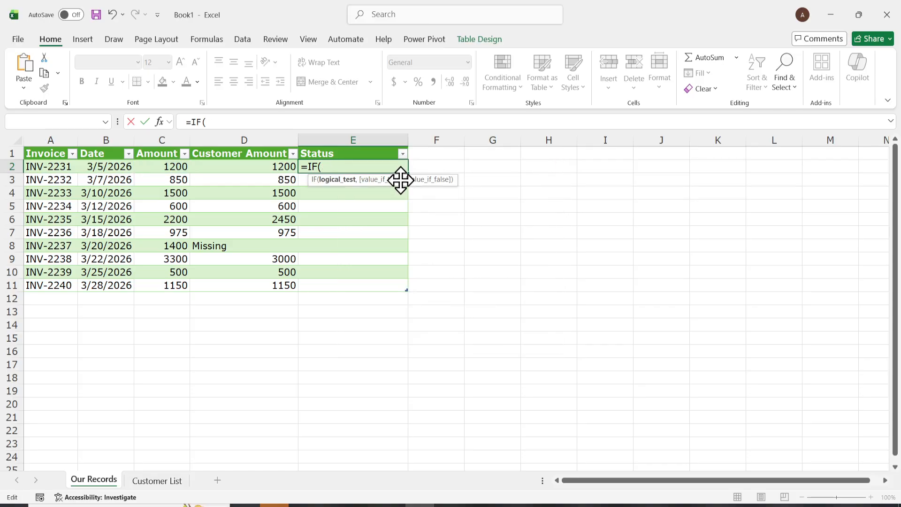
{"action": "type", "text": "c2"}
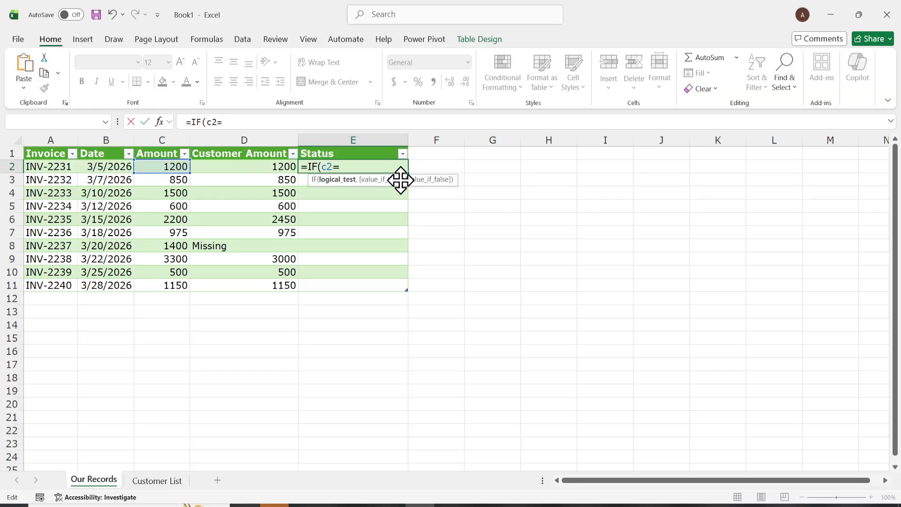
{"action": "type", "text": "=d2"}
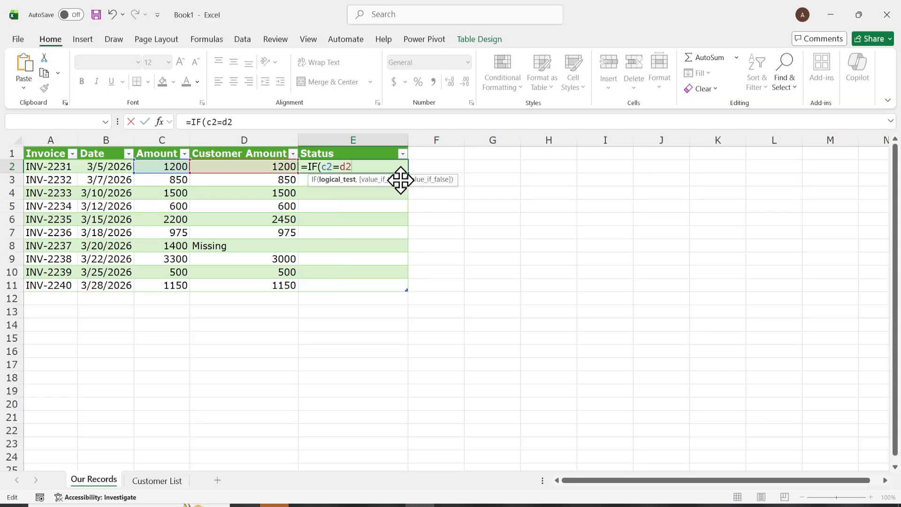
{"action": "left_click", "coordinate": [458, 505]}
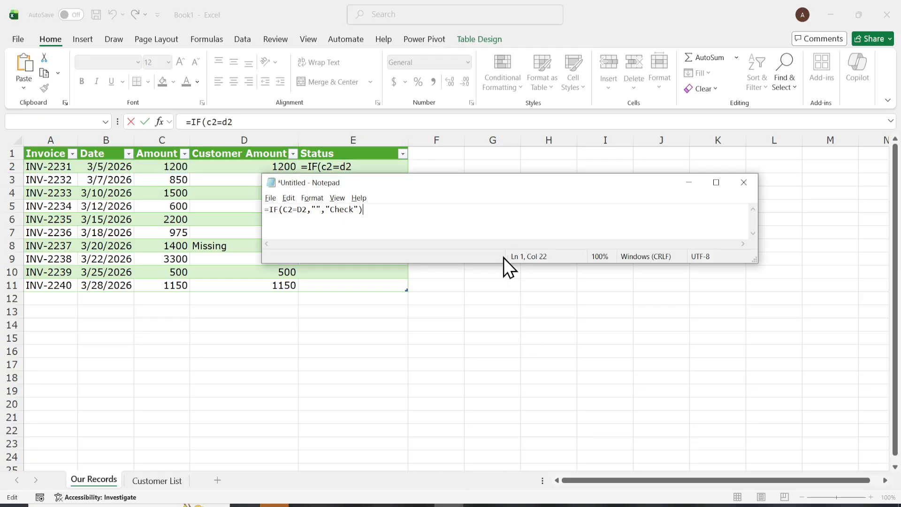
{"action": "left_click_drag", "start_coordinate": [397, 210], "coordinate": [194, 213]}
{"action": "key", "text": "ctrl+c"}
{"action": "left_click", "coordinate": [362, 167]}
{"action": "left_click_drag", "start_coordinate": [362, 168], "coordinate": [302, 167]}
{"action": "key", "text": "ctrl+v"}
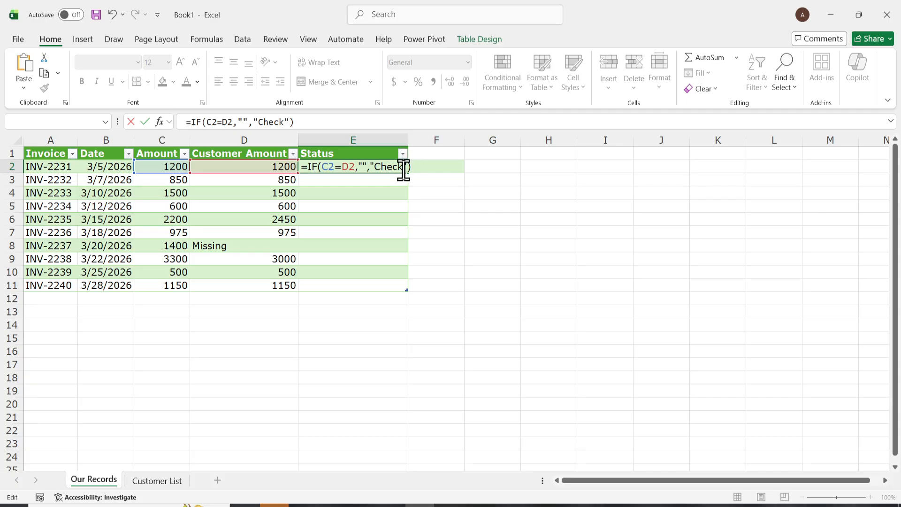
{"action": "key", "text": "Return"}
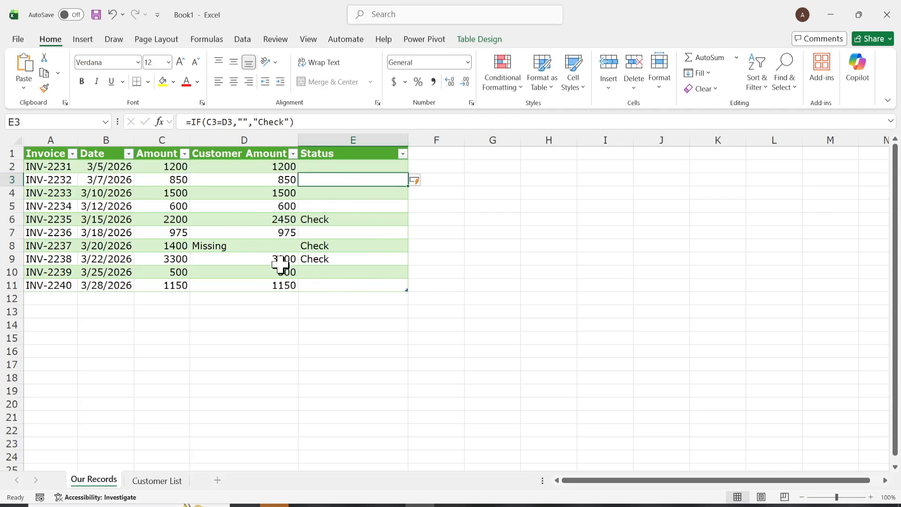
- Inspect the Status formulas in several rows of column E
{"action": "left_click", "coordinate": [353, 221]}
{"action": "left_click", "coordinate": [348, 254]}
{"action": "left_click", "coordinate": [342, 276]}
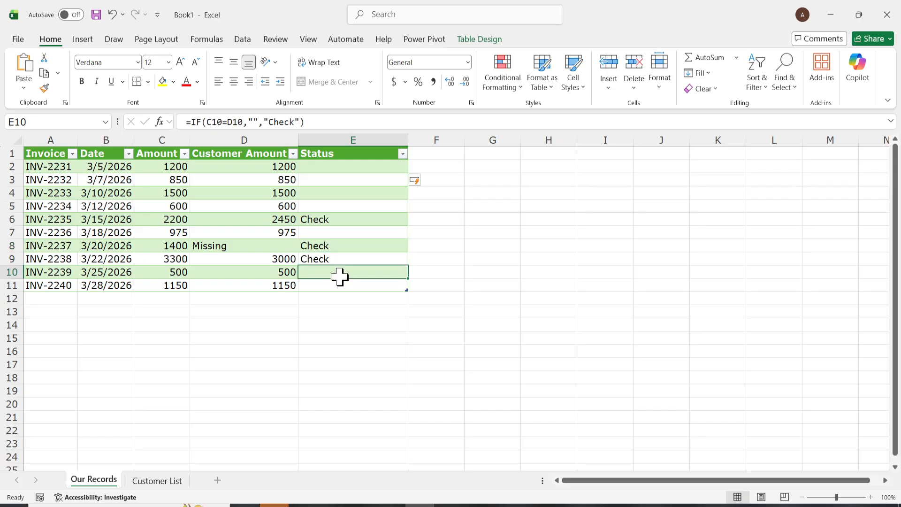
{"action": "key", "text": "ctrl+a"}
{"action": "left_click", "coordinate": [315, 316]}
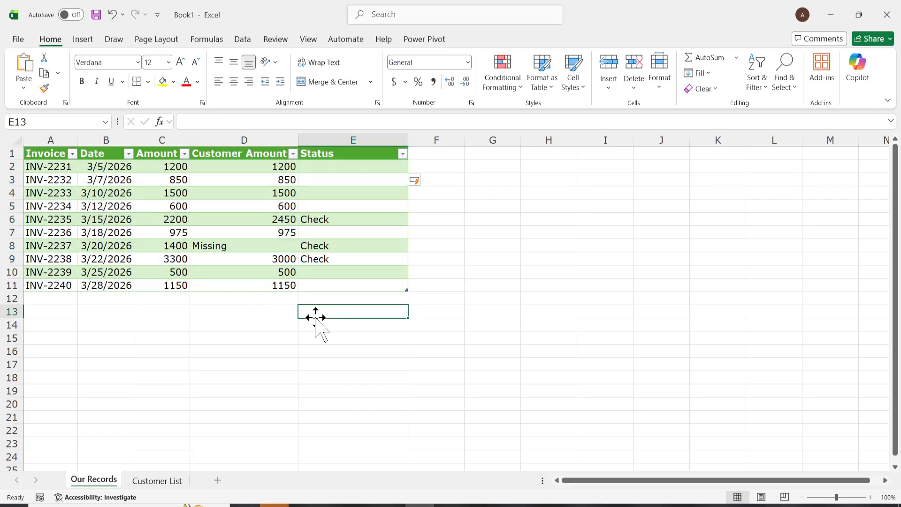
- On the Customer List sheet, add an "Our amount" header in D1
{"action": "left_click", "coordinate": [157, 480]}
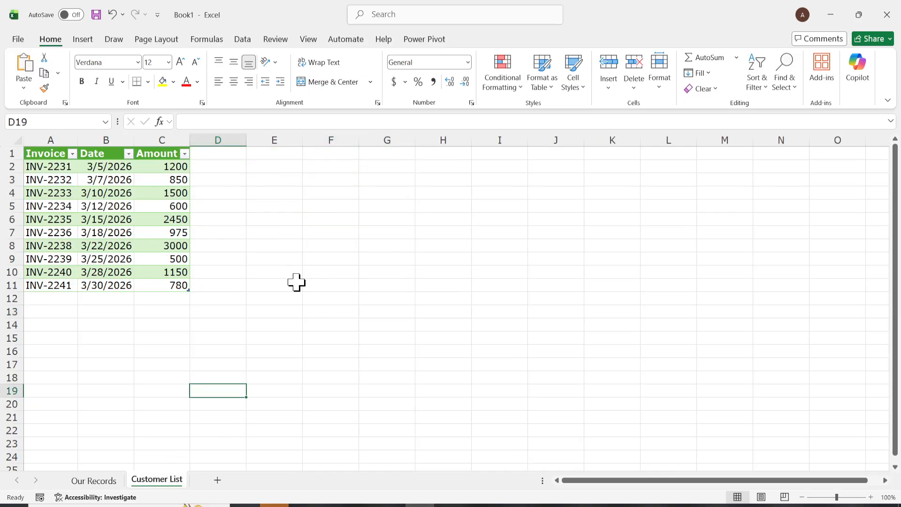
{"action": "left_click", "coordinate": [212, 153]}
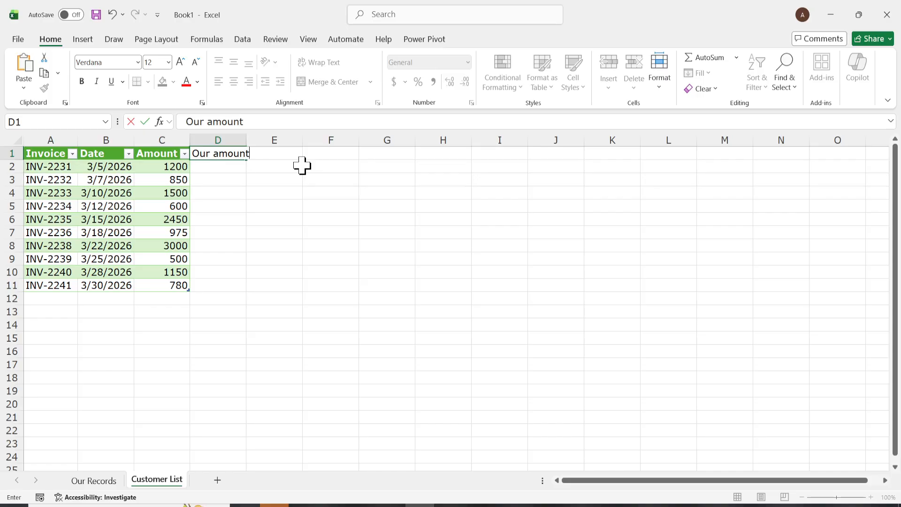
{"action": "type", "text": "Our amount"}
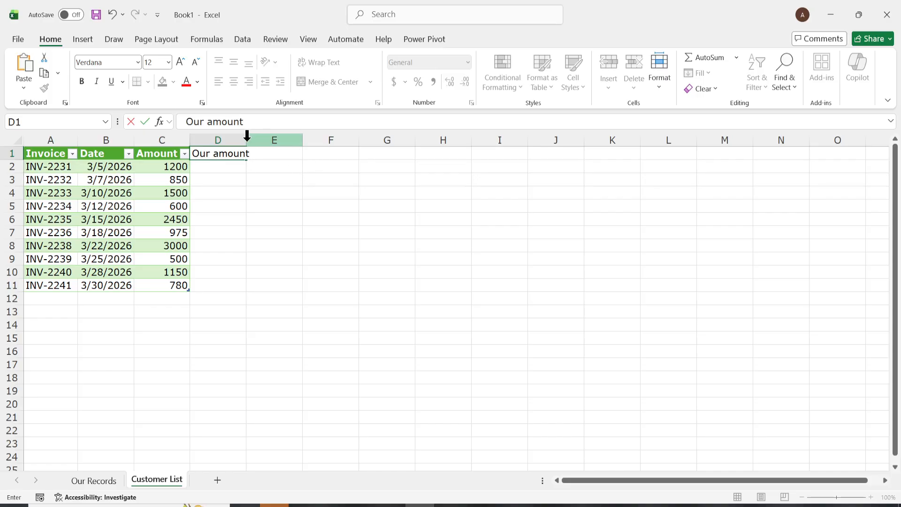
- Try to build an XLOOKUP in D2 that looks up invoices in the Our Records table
{"action": "left_click", "coordinate": [225, 170]}
{"action": "type", "text": "=xl"}
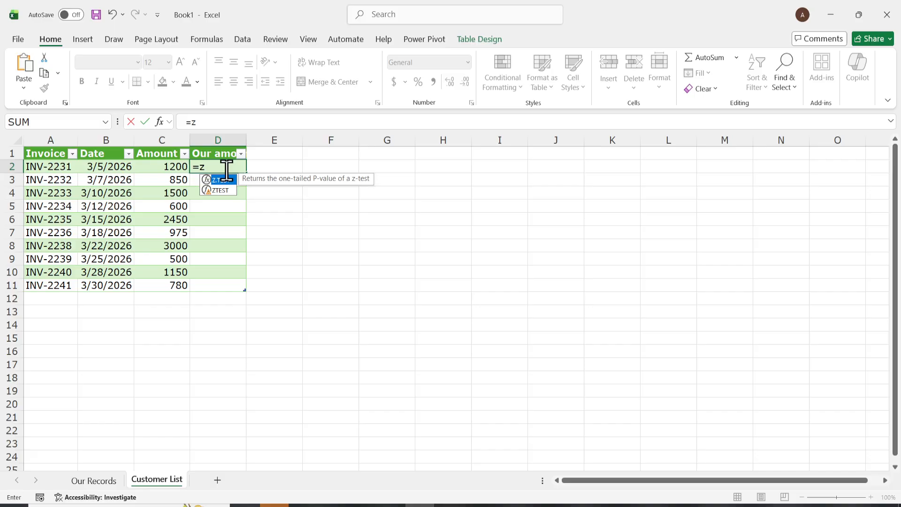
{"action": "key", "text": "Tab"}
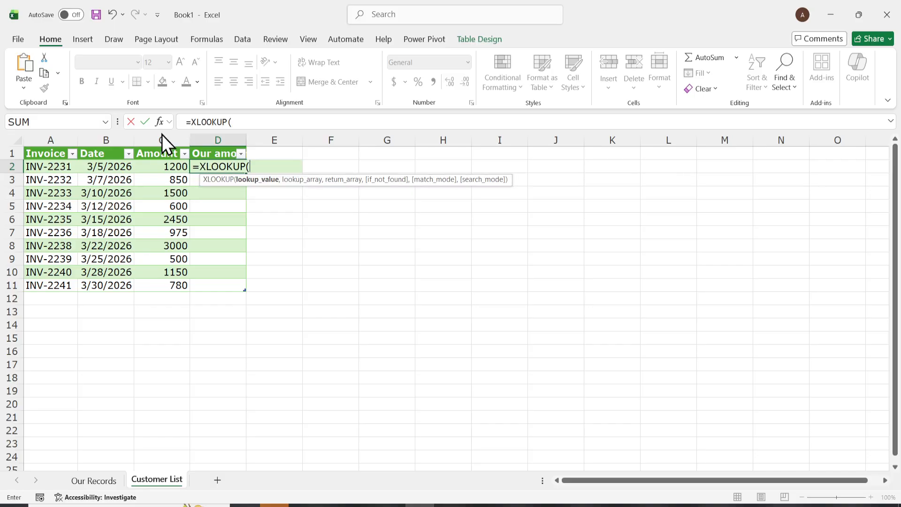
{"action": "left_click", "coordinate": [57, 167]}
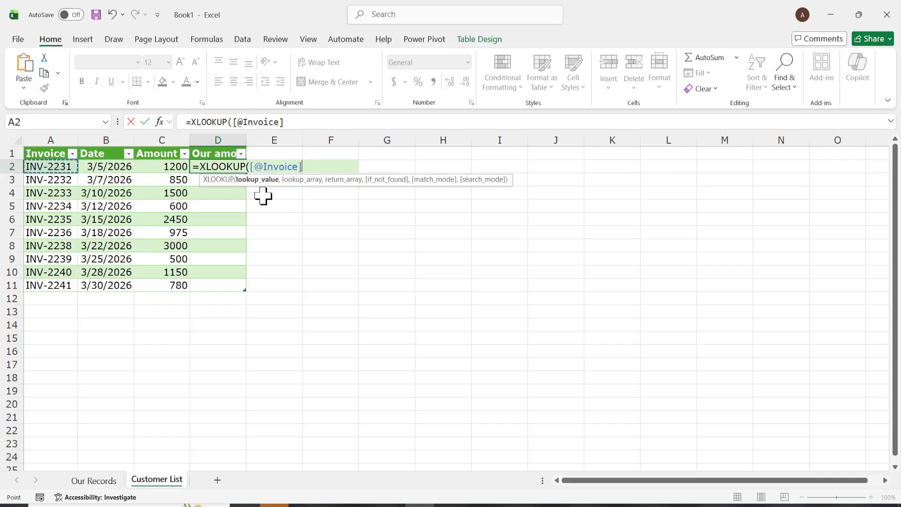
{"action": "left_click", "coordinate": [95, 480]}
{"action": "left_click", "coordinate": [343, 123]}
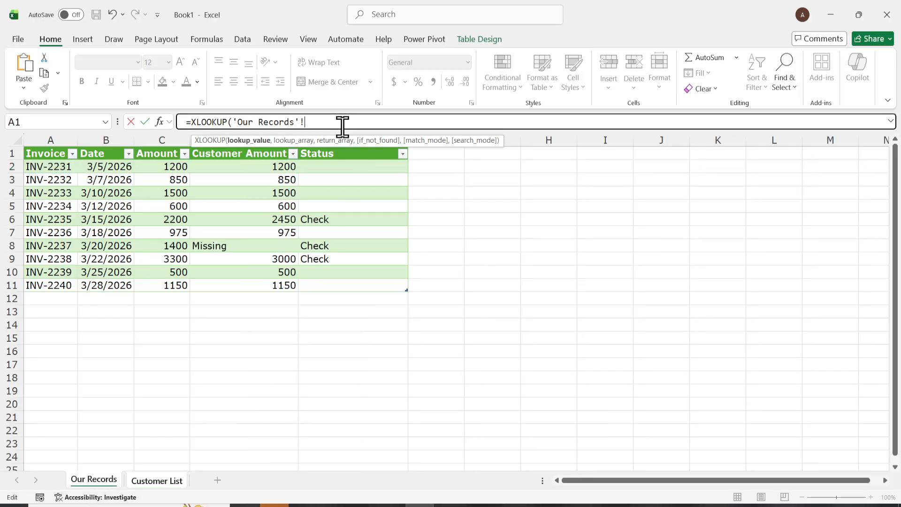
{"action": "type", "text": ","}
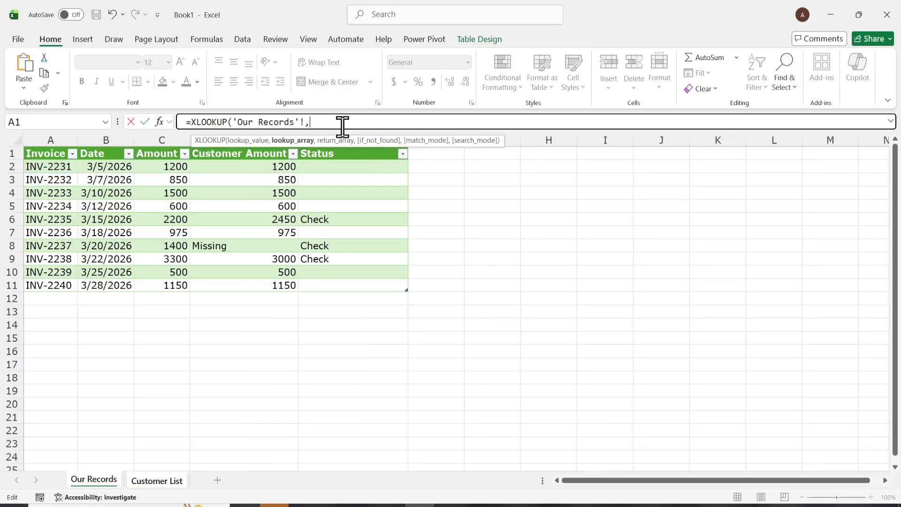
{"action": "left_click", "coordinate": [55, 154]}
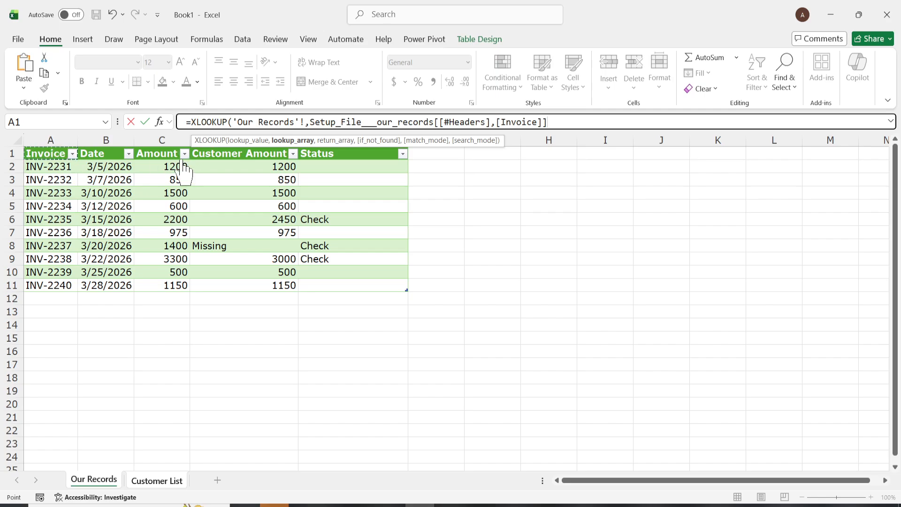
{"action": "type", "text": ","}
{"action": "left_click", "coordinate": [150, 152]}
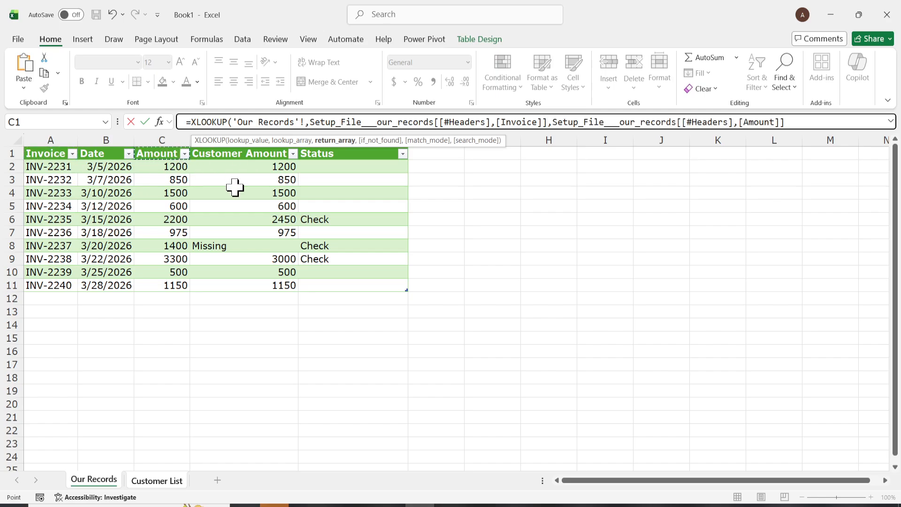
{"action": "type", "text": ","}
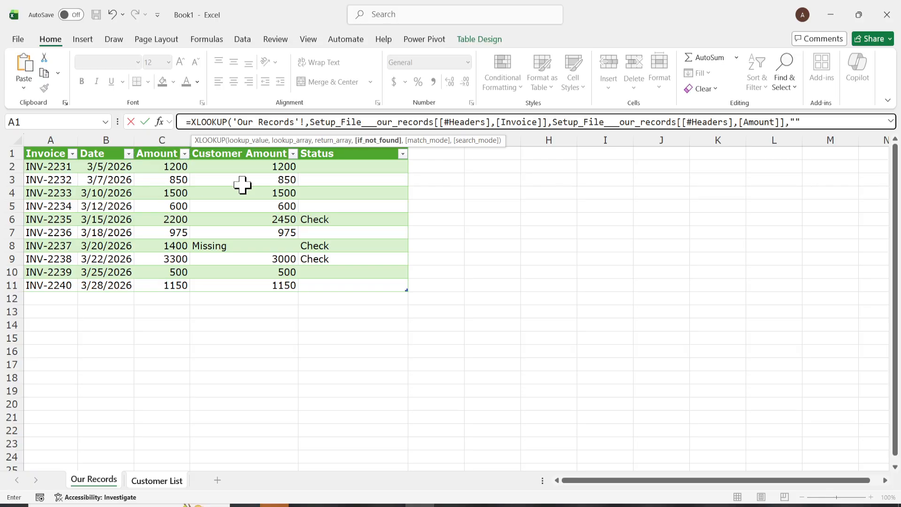
{"action": "key", "text": "Return"}
{"action": "key", "text": "Return"}
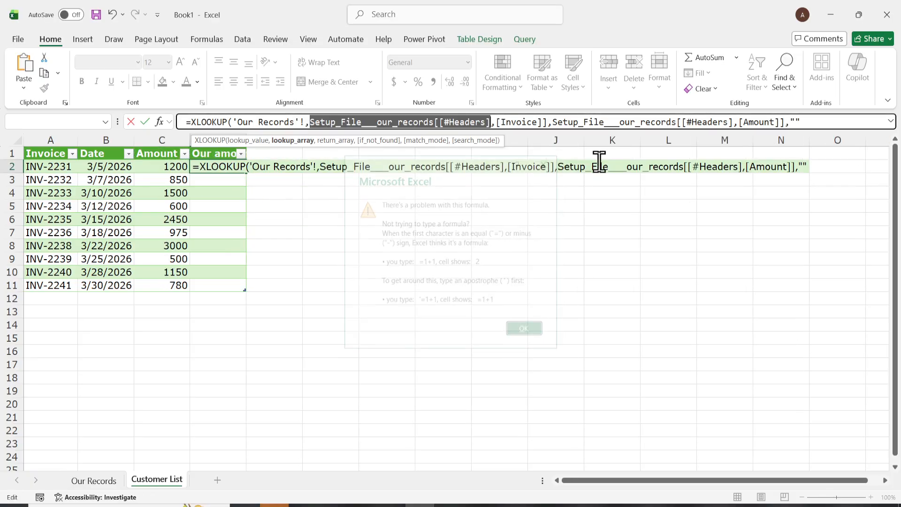
- Try completing that XLOOKUP with "Missing" as the not-found value, then clear the cell's entry
{"action": "left_click", "coordinate": [794, 121]}
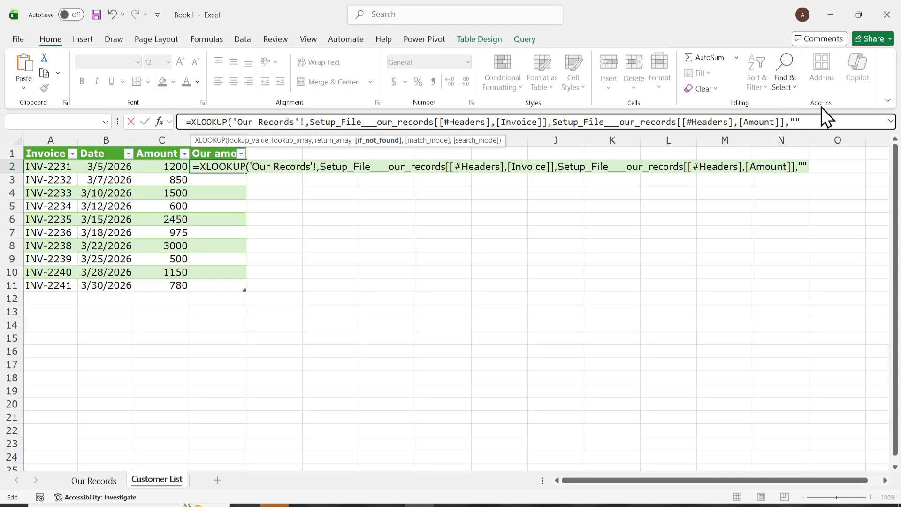
{"action": "type", "text": "Missing"}
{"action": "left_click", "coordinate": [852, 121]}
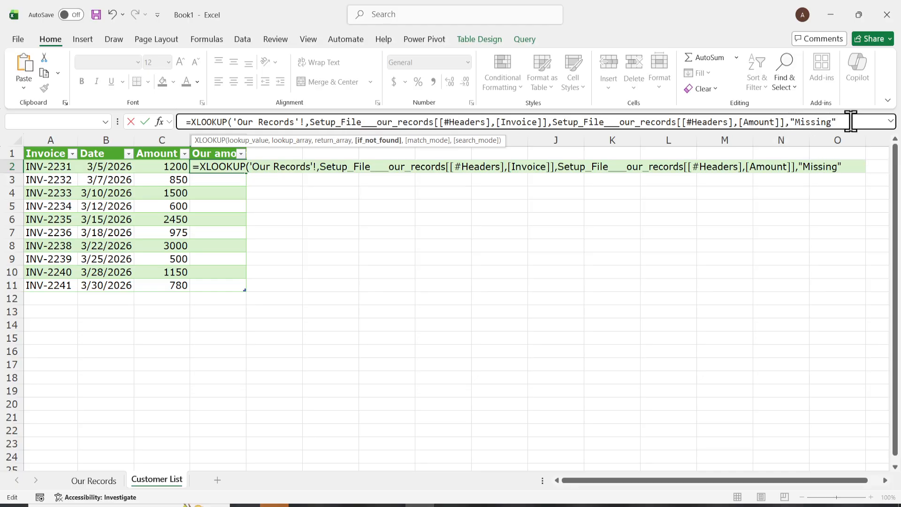
{"action": "type", "text": ")"}
{"action": "key", "text": "Return"}
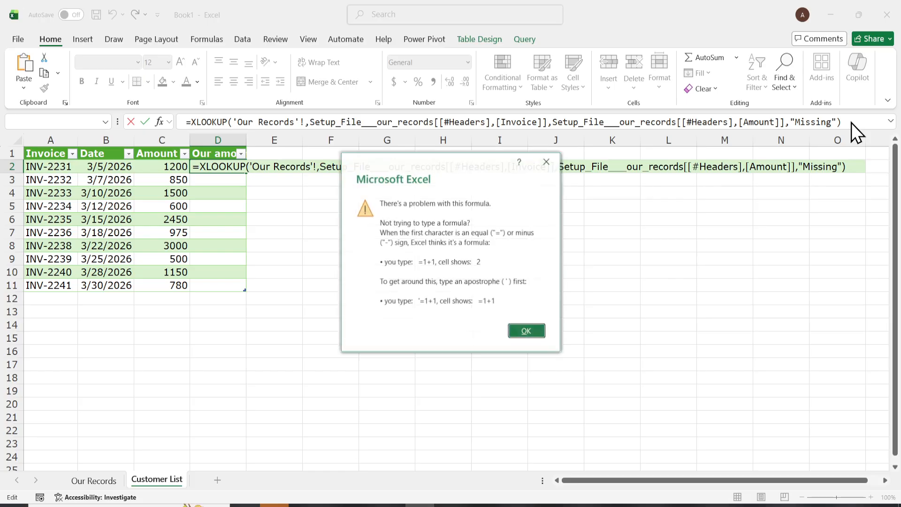
{"action": "left_click", "coordinate": [547, 162]}
{"action": "triple_click", "coordinate": [553, 122]}
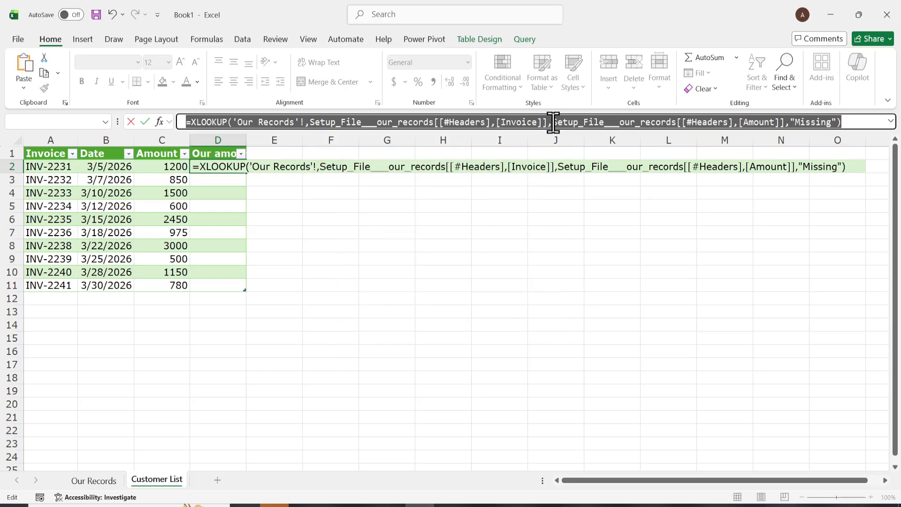
{"action": "key", "text": "BackSpace"}
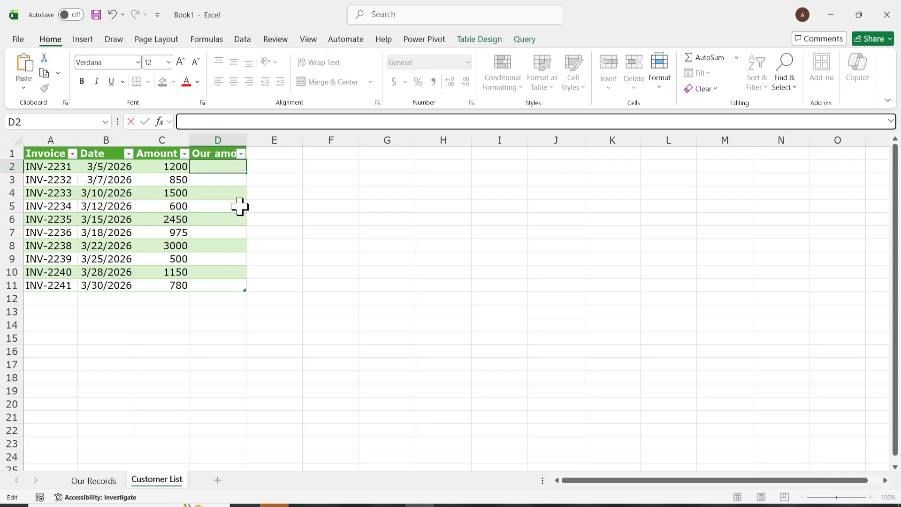
{"action": "type", "text": "=xlook"}
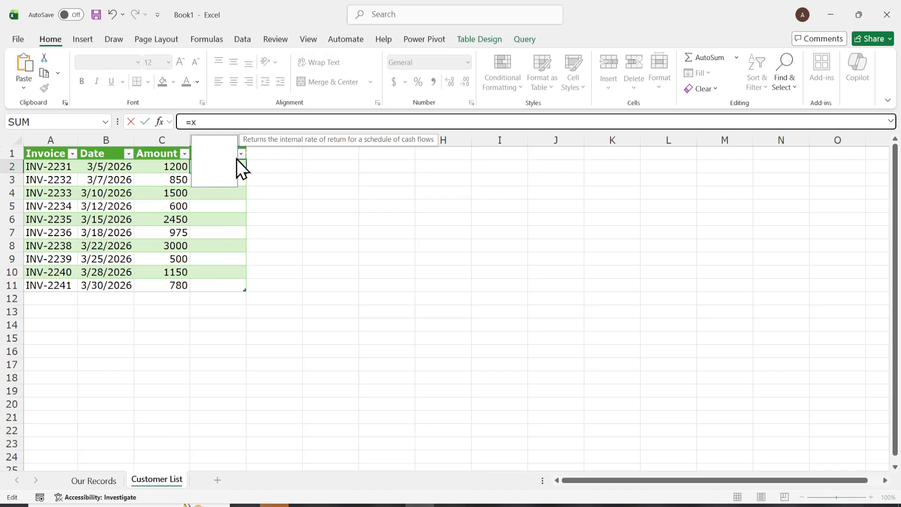
{"action": "key", "text": "Tab"}
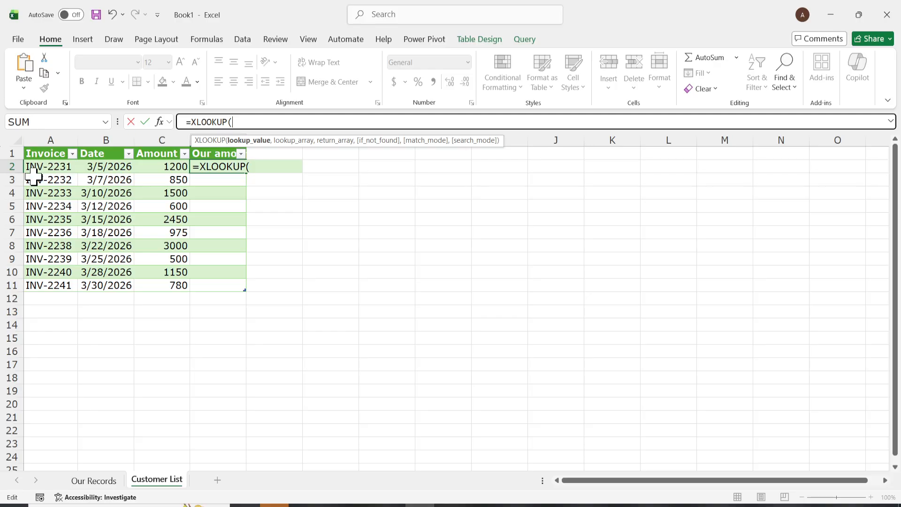
{"action": "left_click", "coordinate": [49, 166]}
{"action": "type", "text": ","}
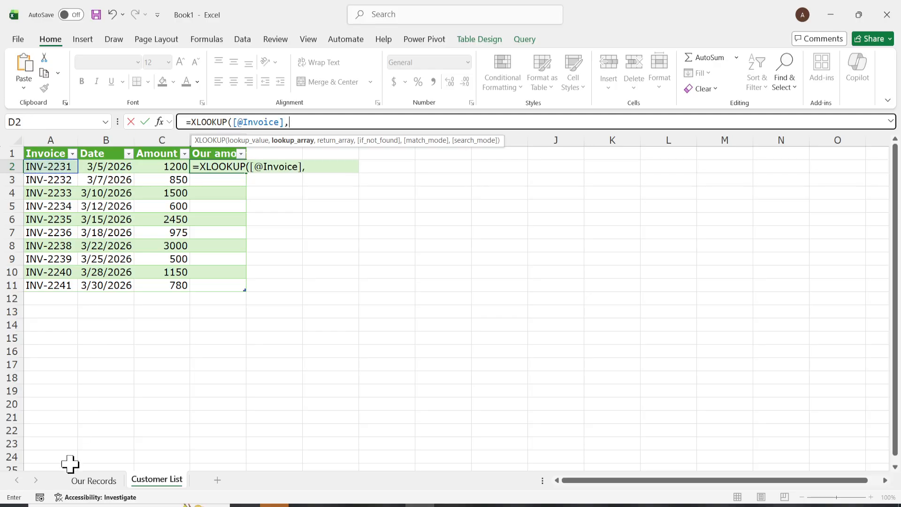
{"action": "left_click", "coordinate": [94, 480]}
{"action": "left_click", "coordinate": [51, 140]}
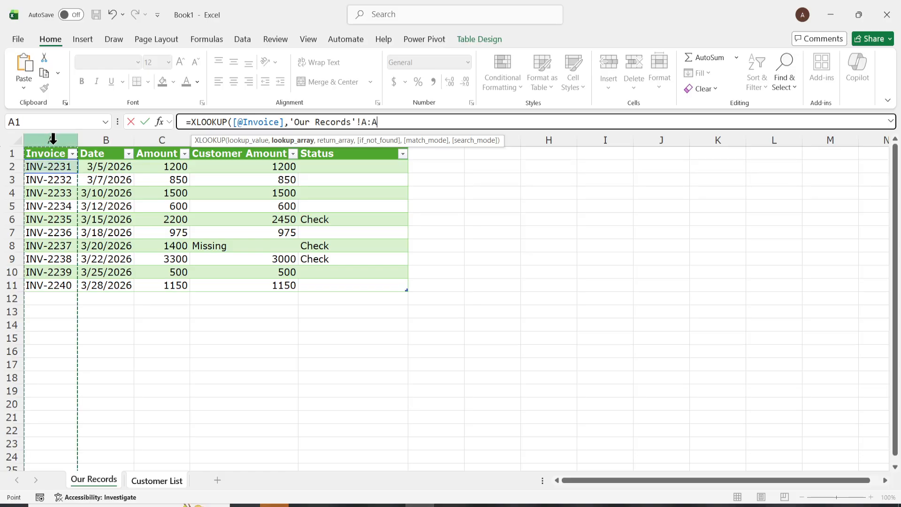
{"action": "type", "text": ","}
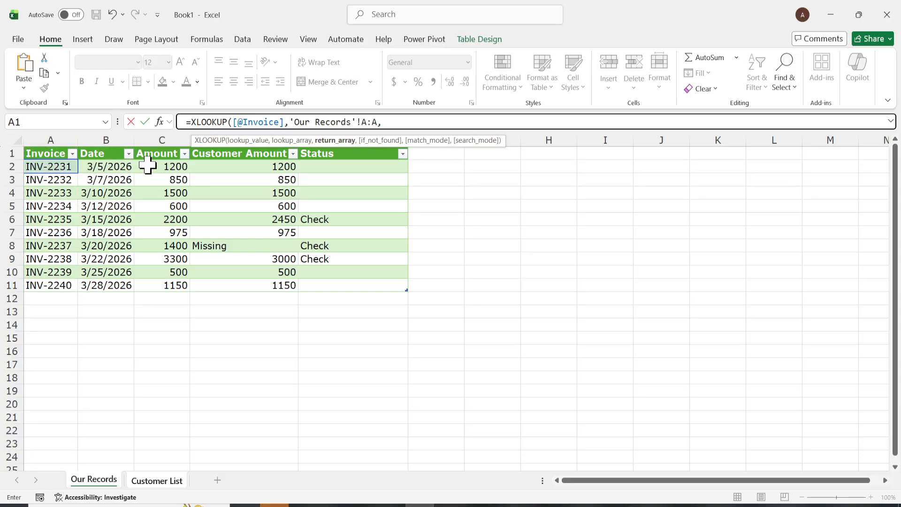
{"action": "left_click", "coordinate": [162, 139]}
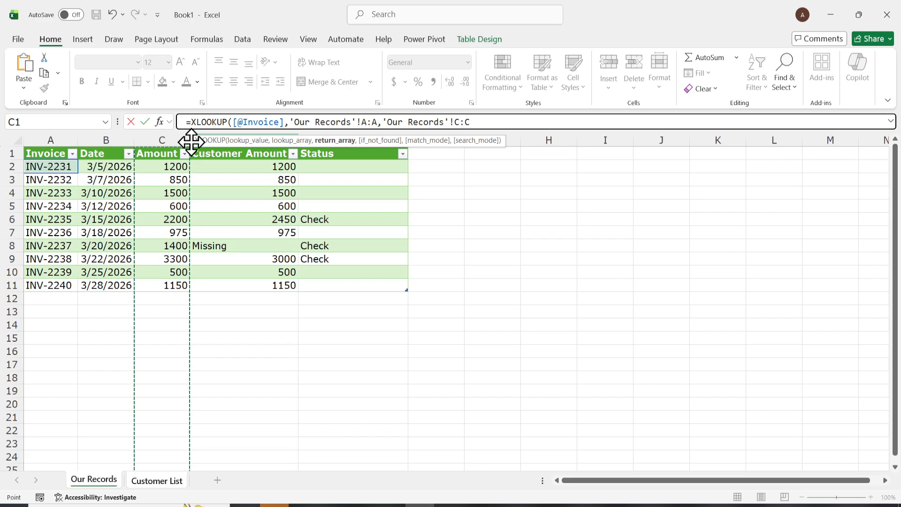
{"action": "type", "text": ",\"\""}
{"action": "key", "text": "Return"}
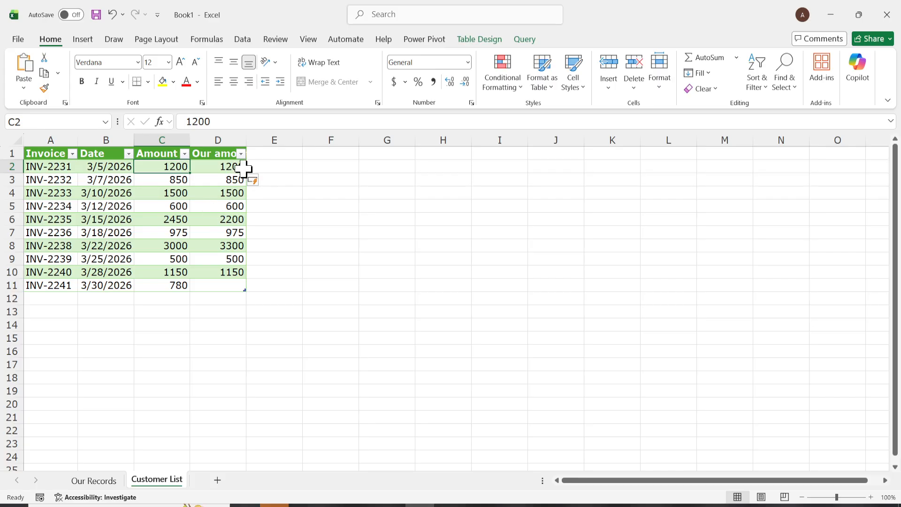
{"action": "left_click_drag", "start_coordinate": [246, 140], "coordinate": [262, 141]}
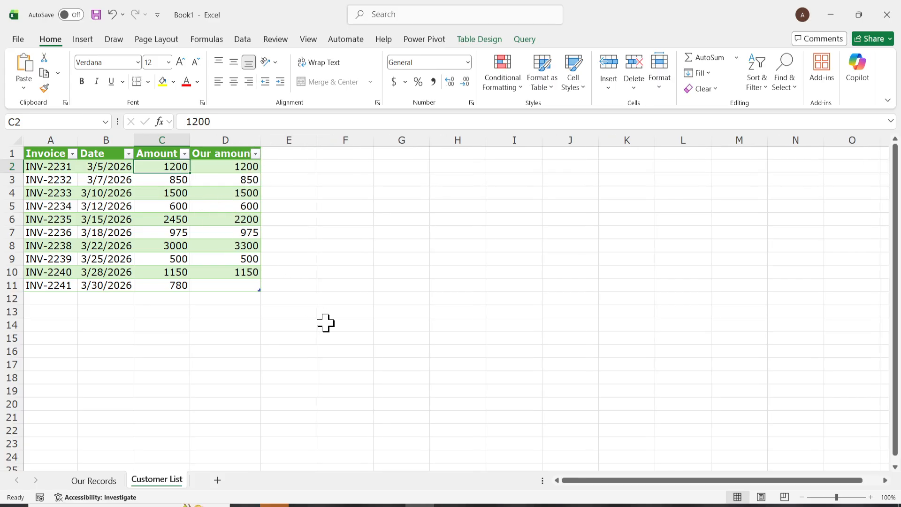
- Change the Our amount XLOOKUP's not-found value to "Missing" so unmatched invoices are flagged
{"action": "left_click", "coordinate": [233, 233]}
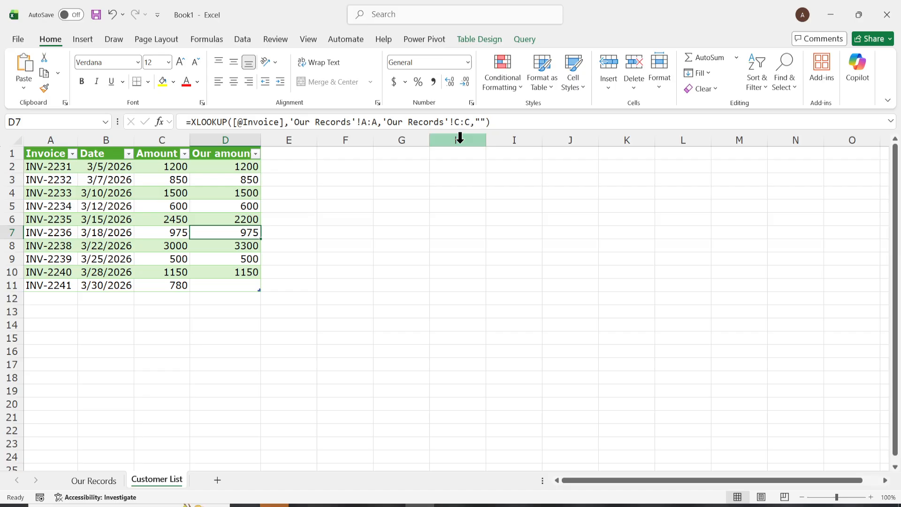
{"action": "left_click", "coordinate": [484, 123]}
{"action": "type", "text": "Missing"}
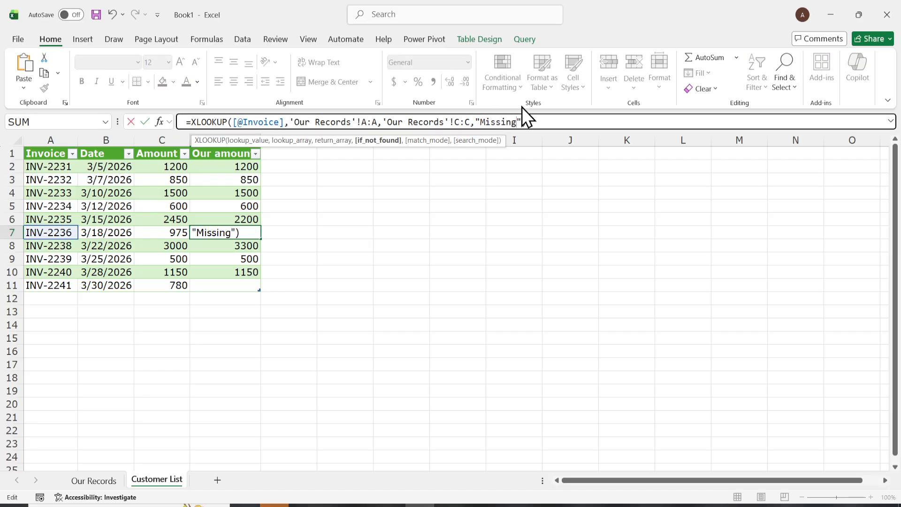
{"action": "key", "text": "Return"}
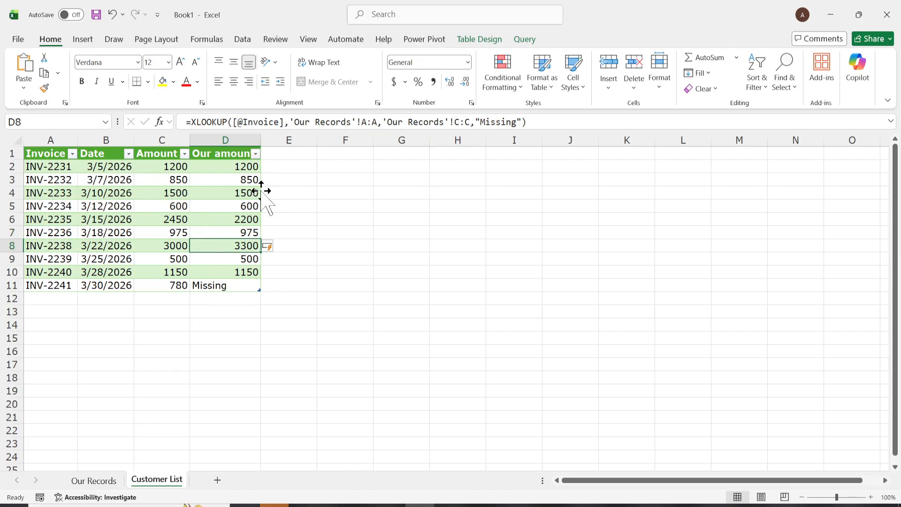
- Add a Status header in E1 and start an IF formula in E2 comparing C2 with D2
{"action": "double_click", "coordinate": [297, 155]}
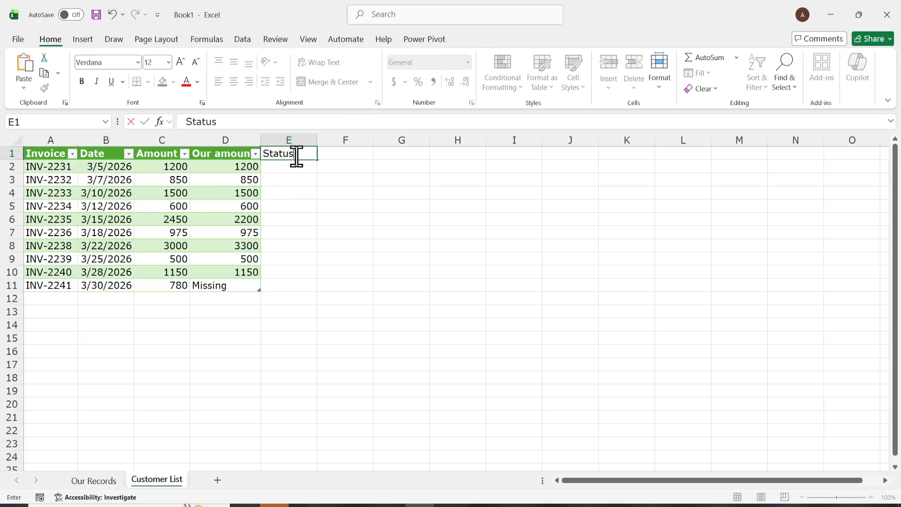
{"action": "key", "text": "Return"}
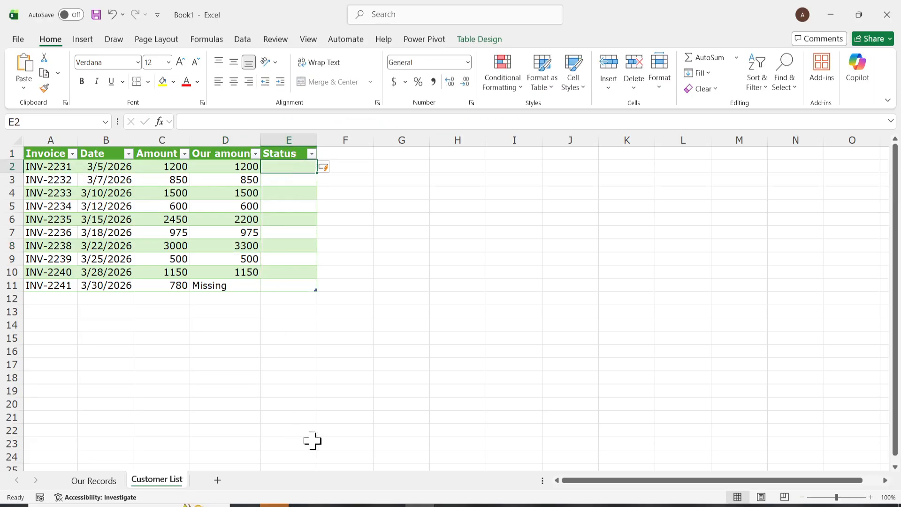
{"action": "type", "text": "=IF("}
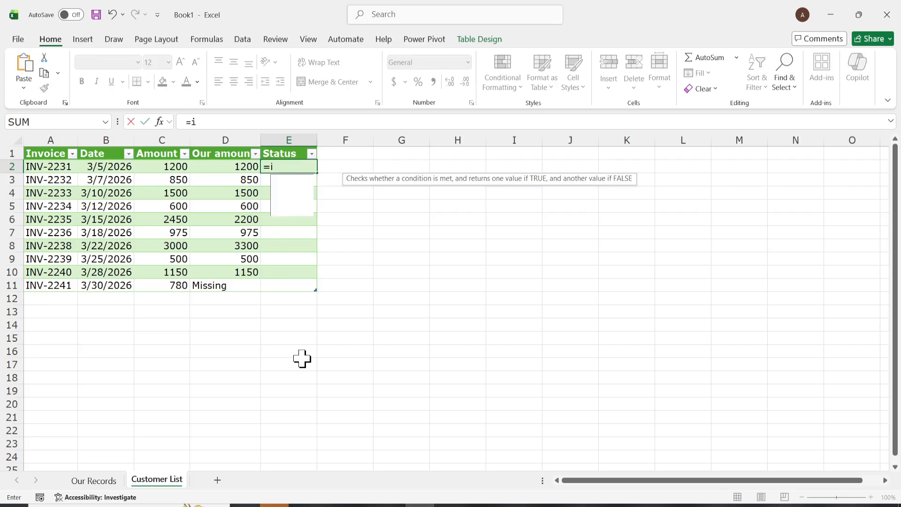
{"action": "type", "text": "C"}
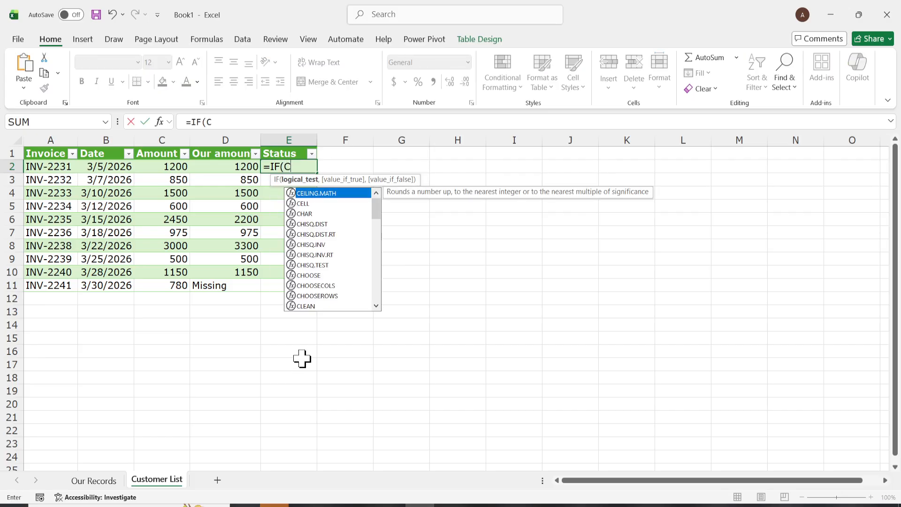
{"action": "type", "text": "2=De"}
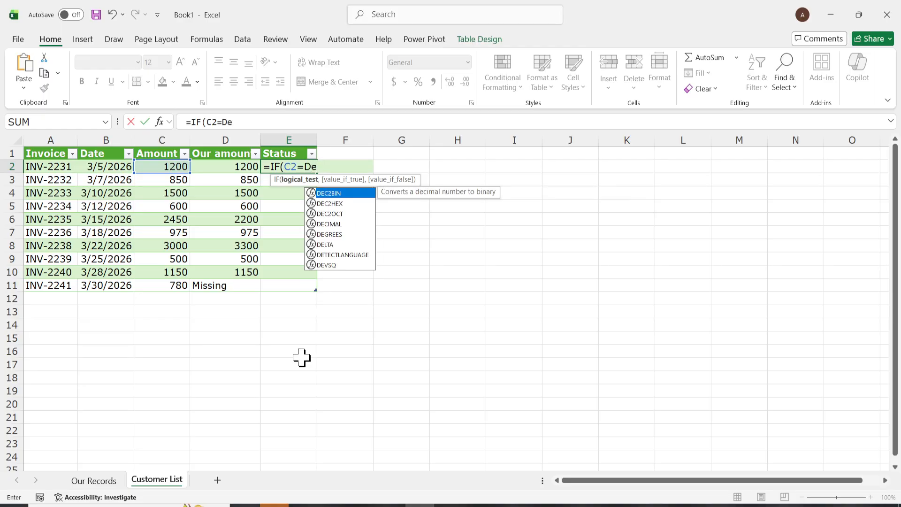
{"action": "key", "text": "BackSpace"}
{"action": "type", "text": "2,"}
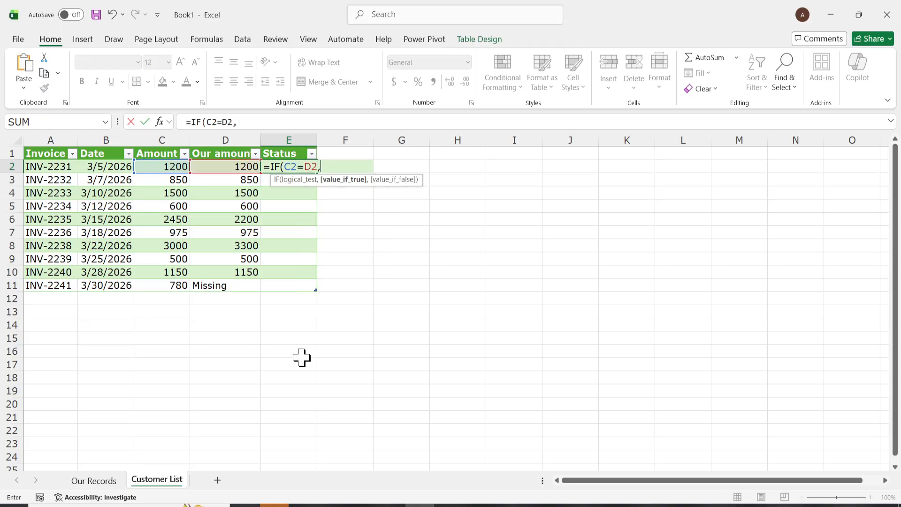
- Copy =IF(C2=D2,"","Check") from Notepad and paste it over E2's entry to fill the Status column
{"action": "left_click", "coordinate": [448, 502]}
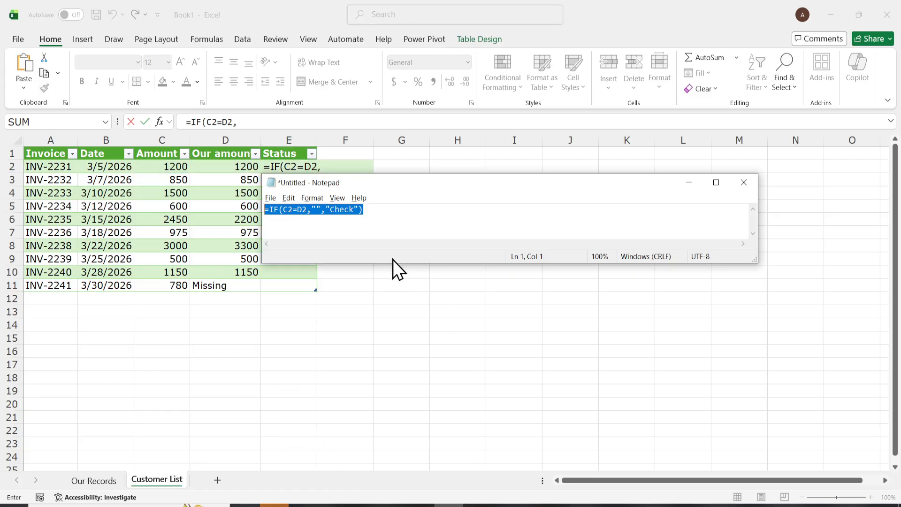
{"action": "left_click", "coordinate": [375, 209]}
{"action": "left_click_drag", "start_coordinate": [374, 209], "coordinate": [224, 196]}
{"action": "key", "text": "ctrl+c"}
{"action": "left_click", "coordinate": [316, 166]}
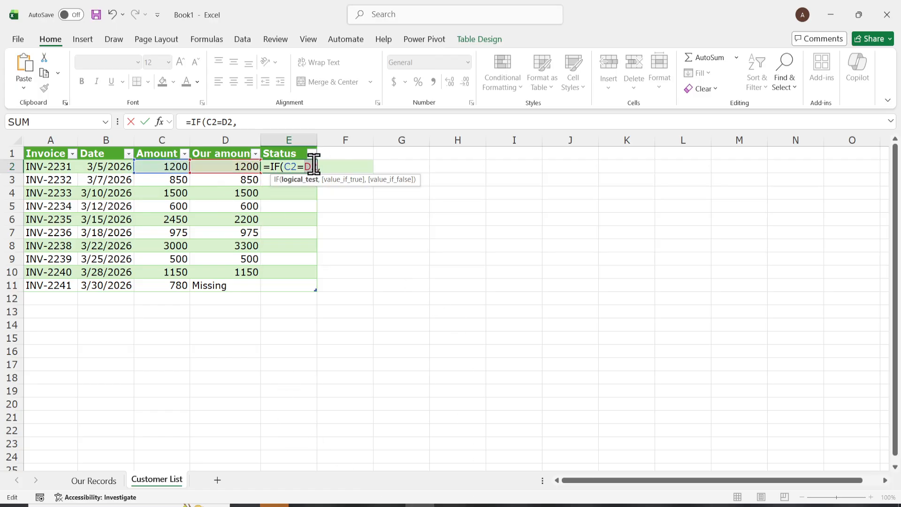
{"action": "key", "text": "shift+Home"}
{"action": "key", "text": "ctrl+v"}
{"action": "key", "text": "Return"}
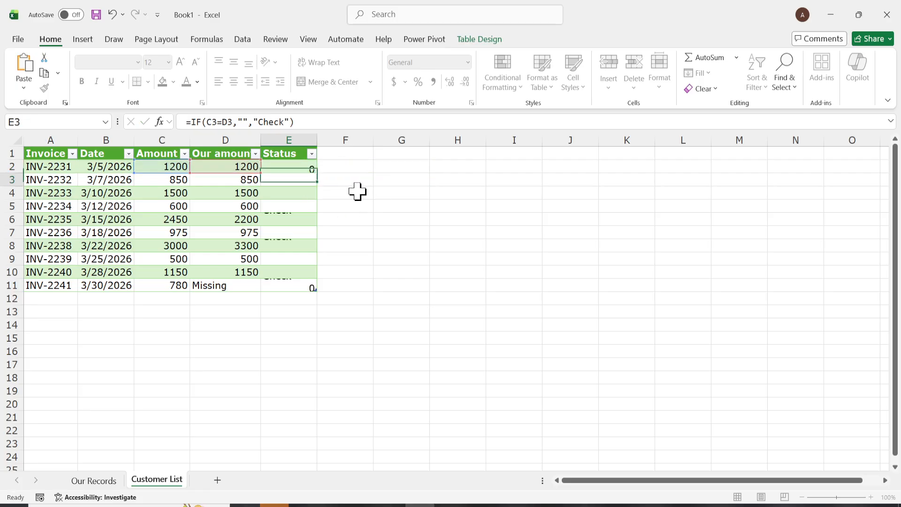
{"action": "left_click", "coordinate": [418, 378]}
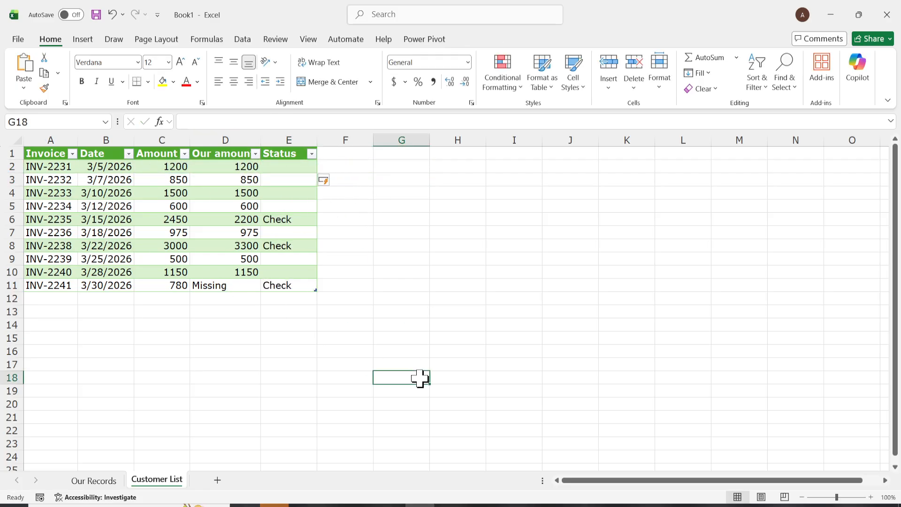